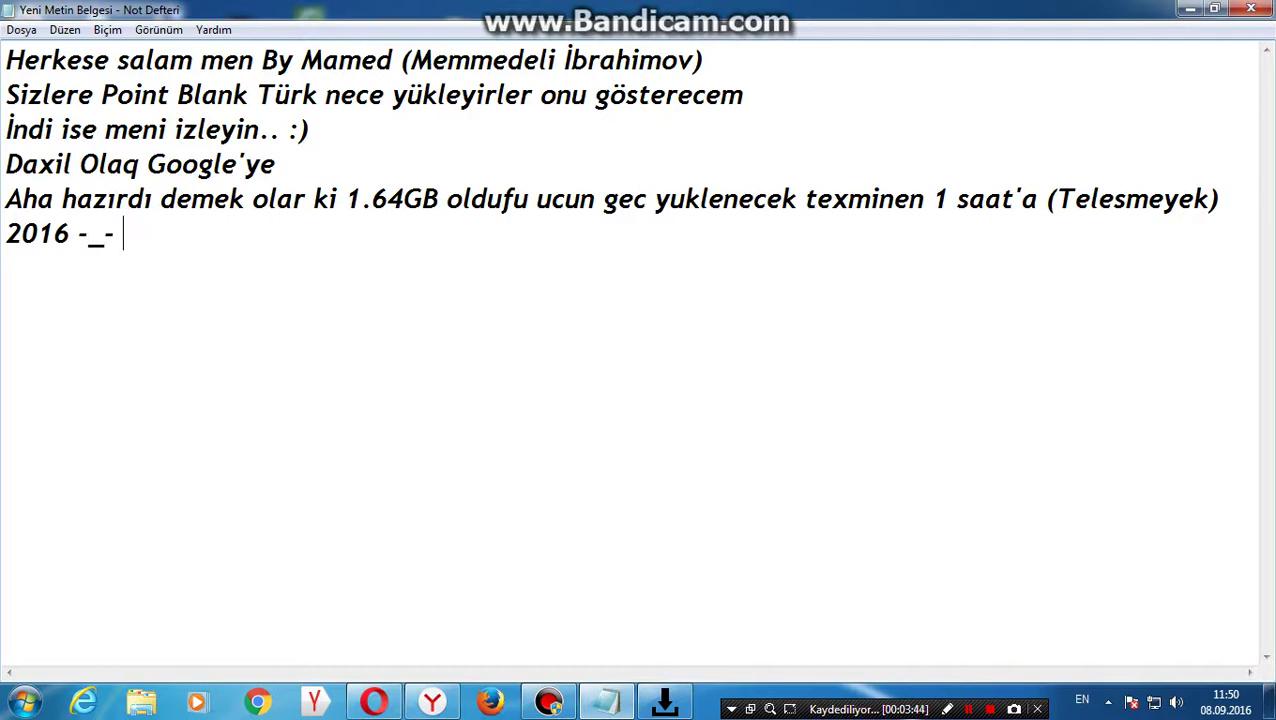
- Add the line "men videonu dayandırıram yüklensin" below "2016 -_-" in the note
{"action": "key", "text": "Return"}
{"action": "type", "text": "men v"}
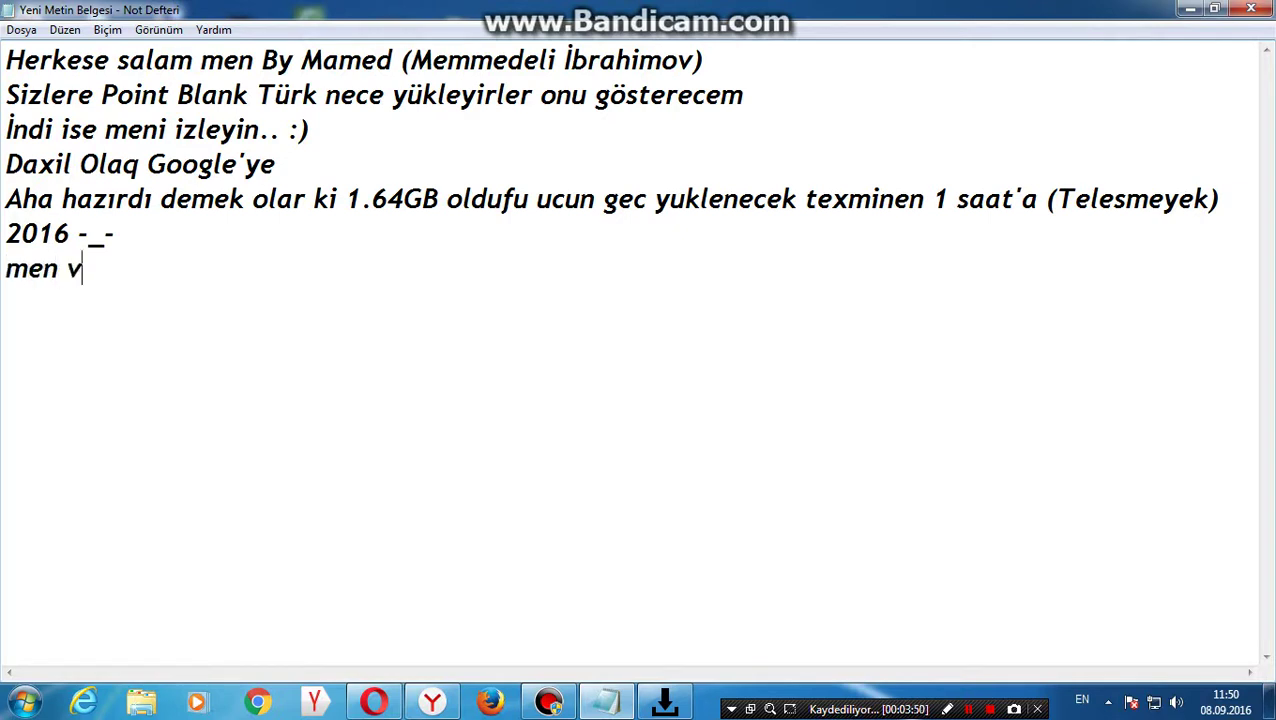
{"action": "type", "text": "ideonu"}
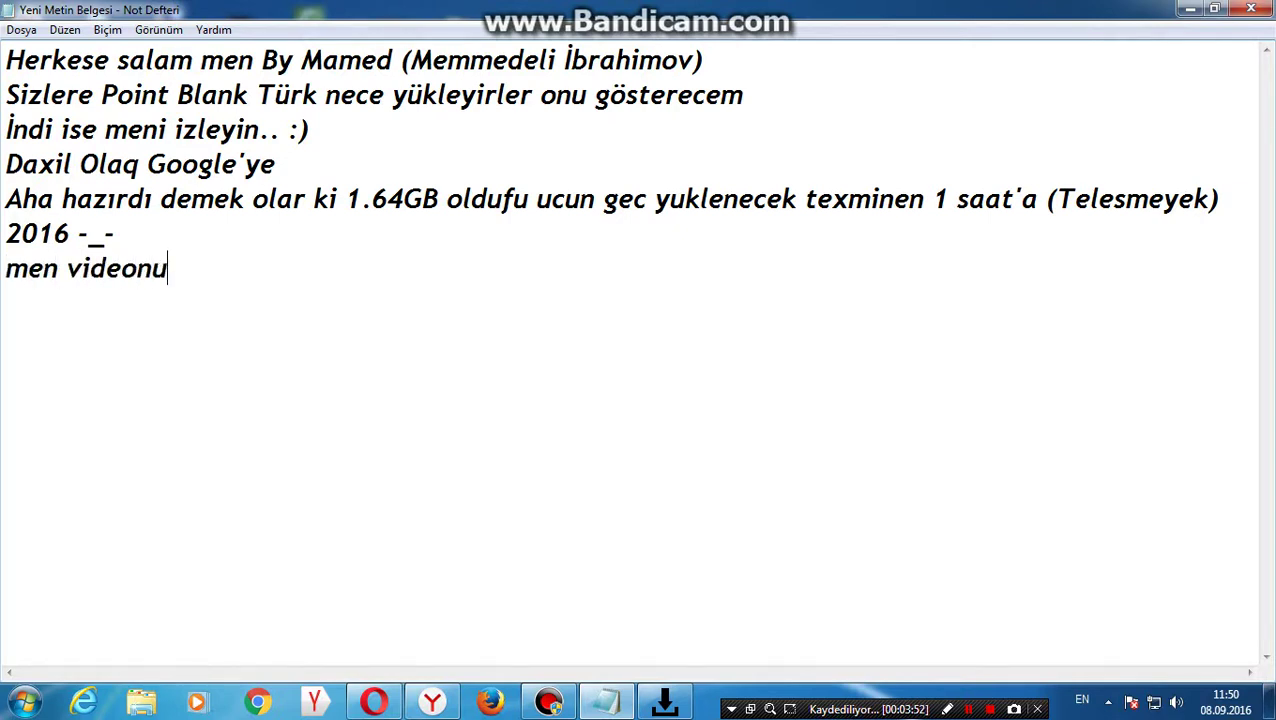
{"action": "type", "text": " dayan"}
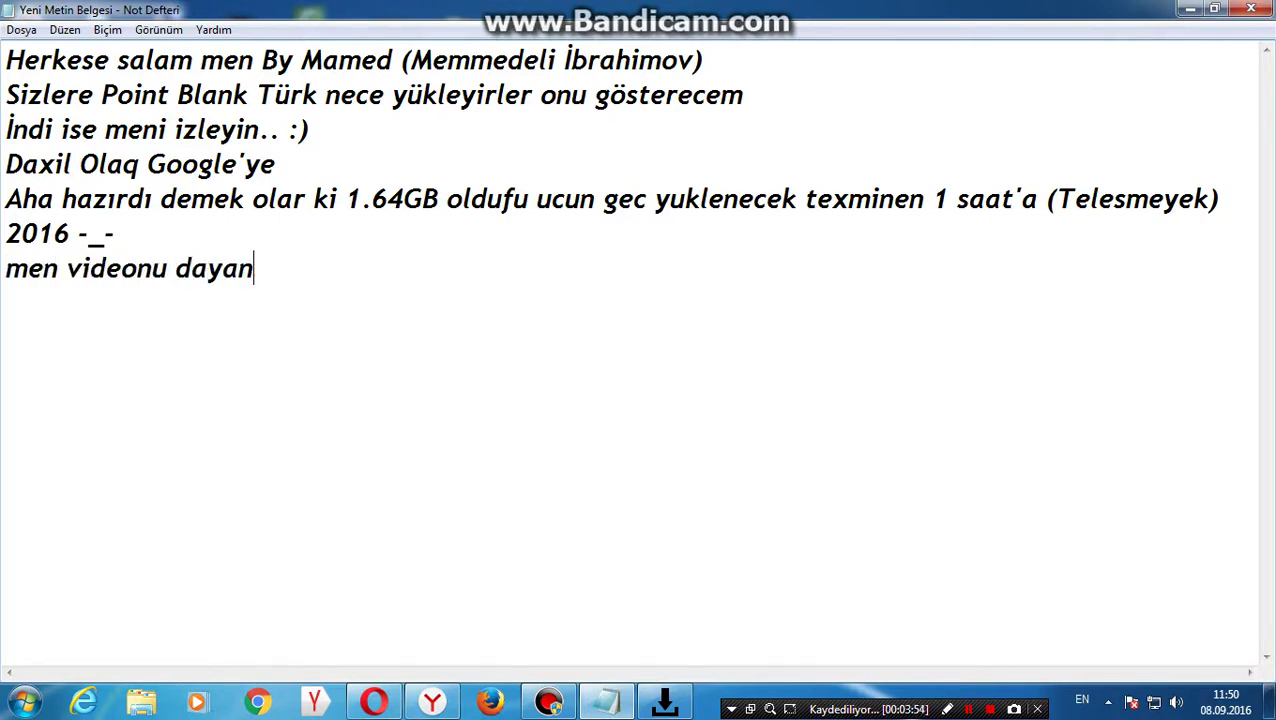
{"action": "type", "text": "d;r;"}
{"action": "key", "text": "BackSpace"}
{"action": "key", "text": "BackSpace"}
{"action": "key", "text": "BackSpace"}
{"action": "key", "text": "alt+shift"}
{"action": "type", "text": "ırıram"}
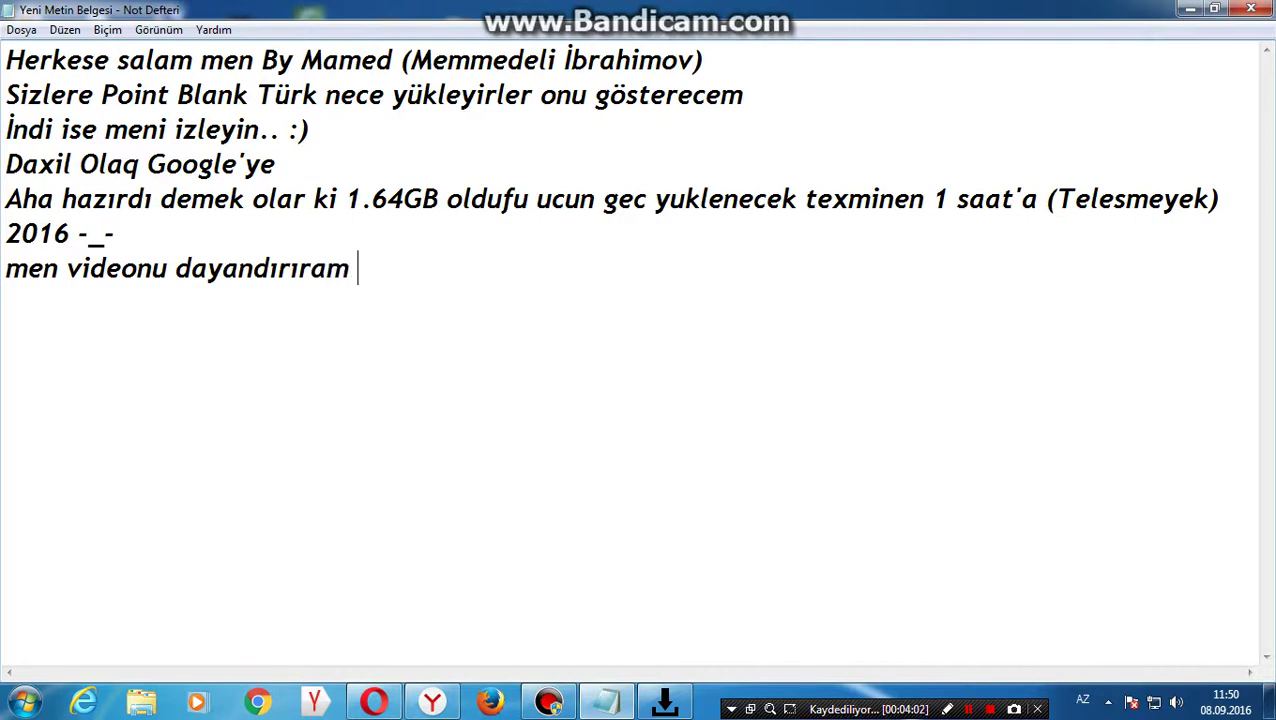
{"action": "type", "text": " y"}
{"action": "key", "text": "BackSpace"}
{"action": "type", "text": "yük"}
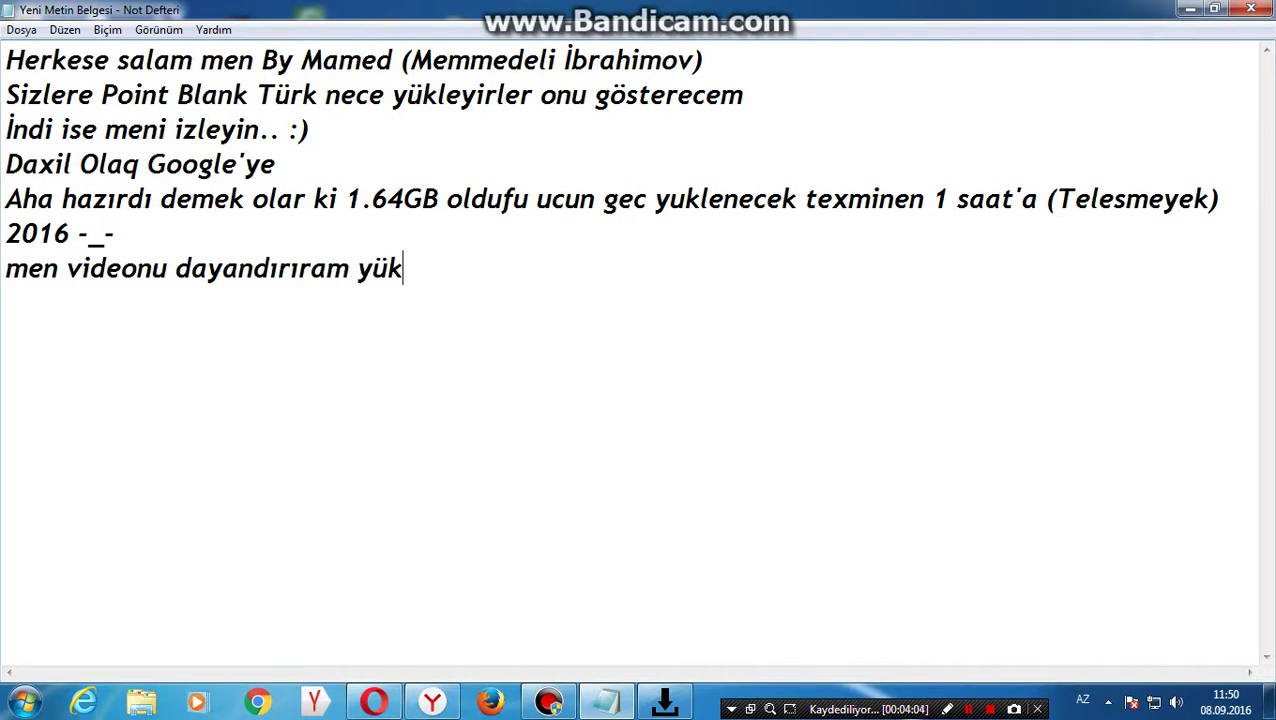
{"action": "type", "text": "lensin"}
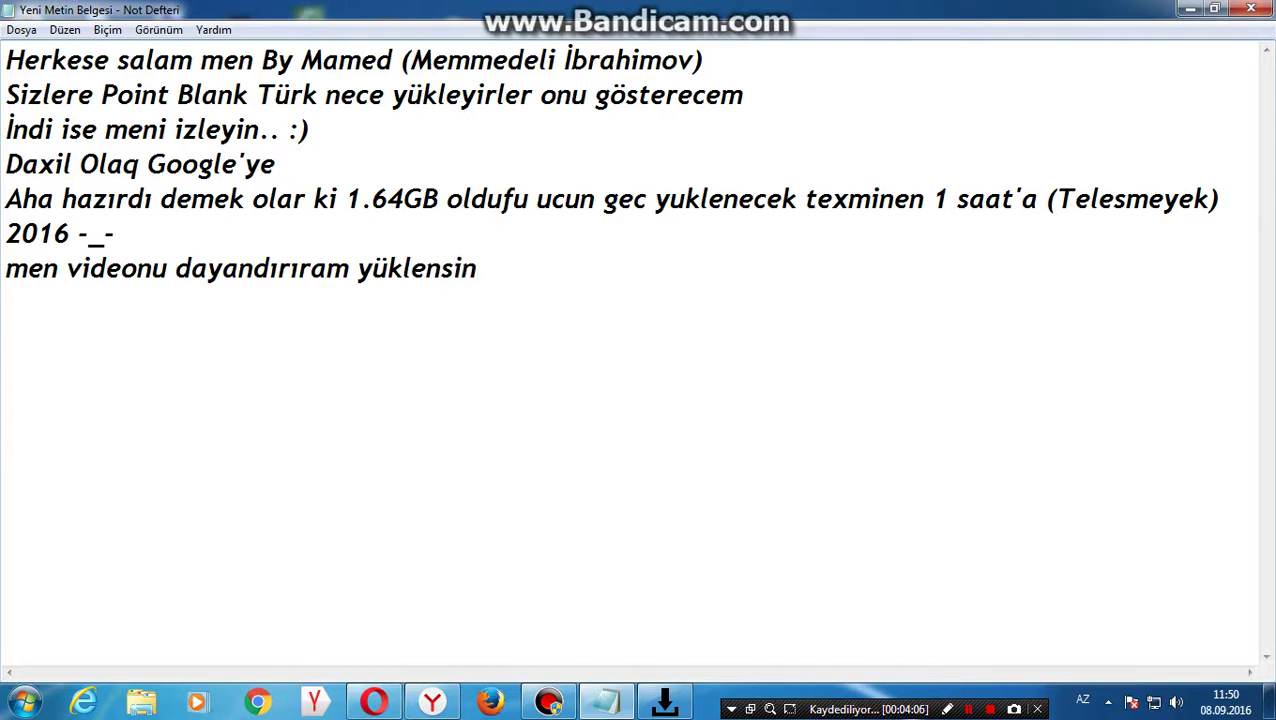
- Add a new line reading "KANALA ABONE OLMAGİ UNUTMAYIN" at the end of the note
{"action": "key", "text": "Return"}
{"action": "type", "text": "KANALA"}
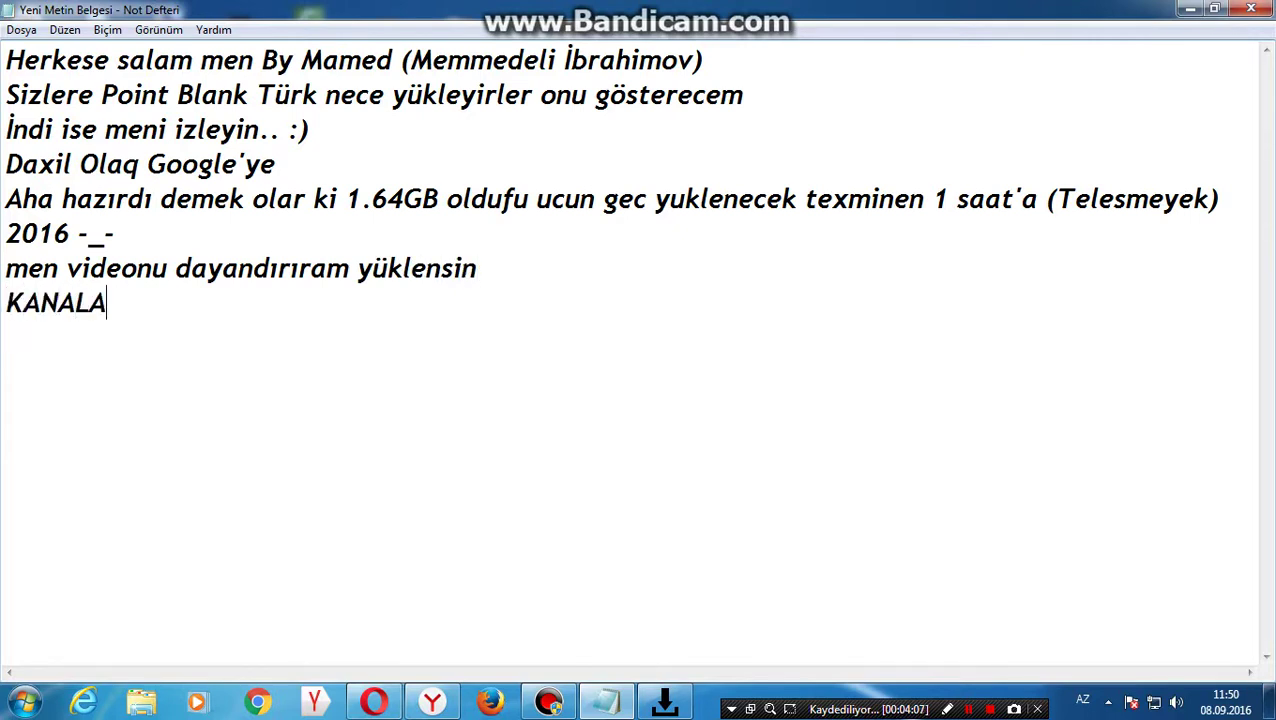
{"action": "type", "text": " ABONE OL"}
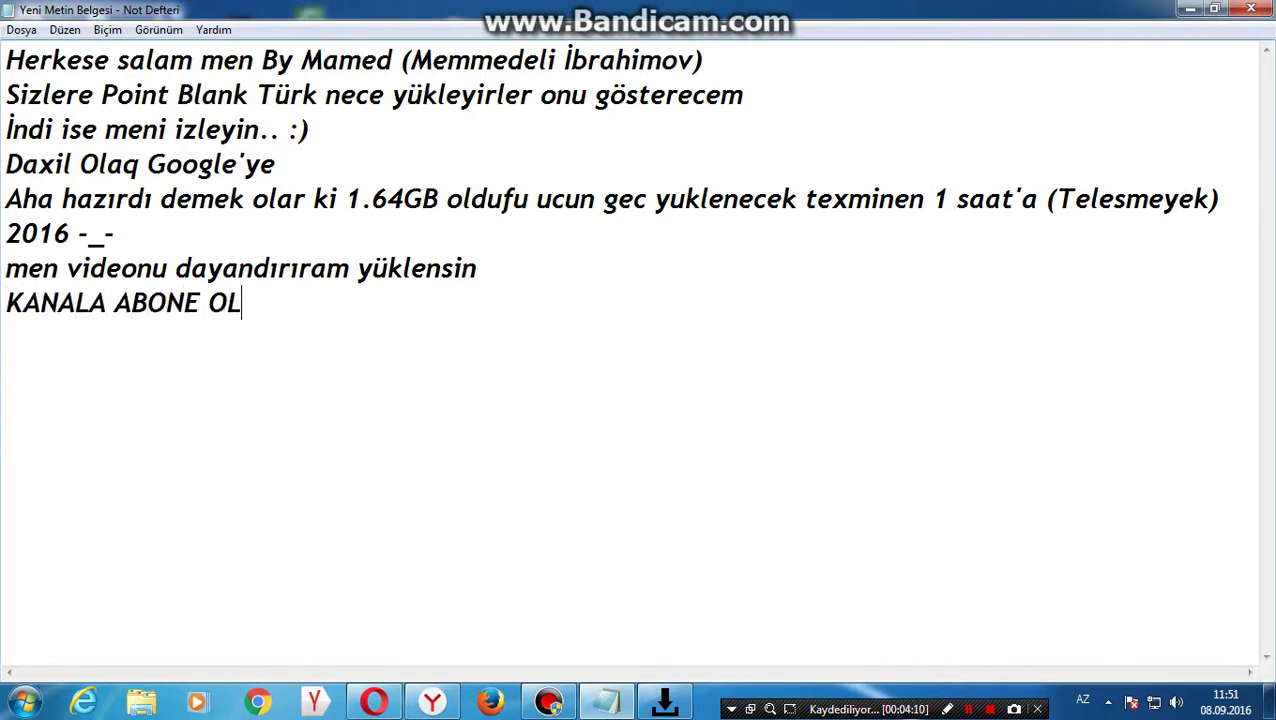
{"action": "type", "text": "MAGİ UNU"}
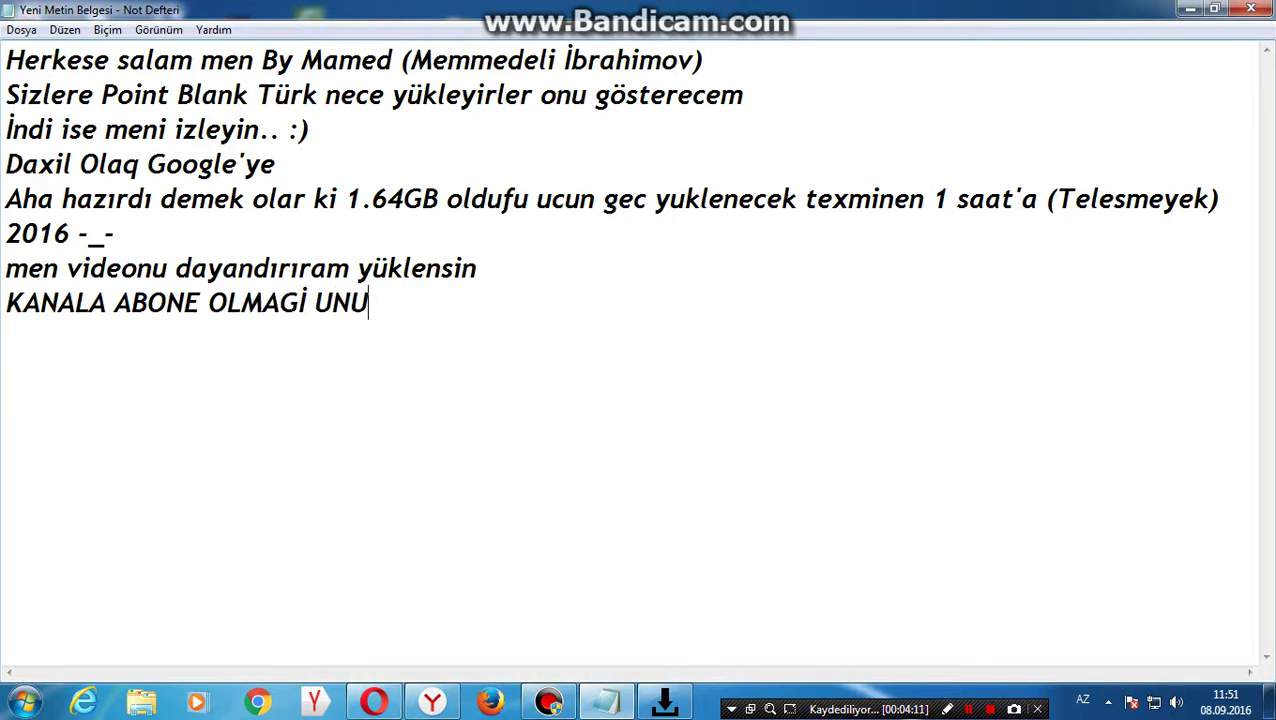
{"action": "type", "text": "TMAYİN"}
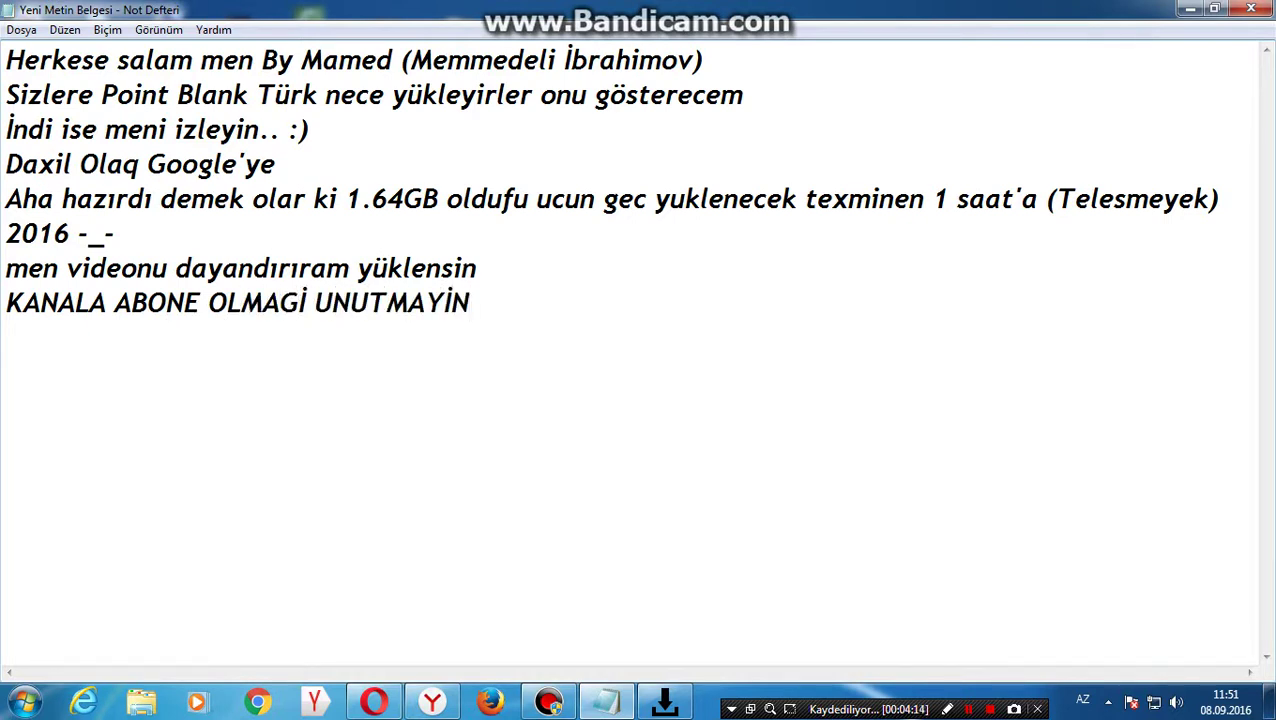
{"action": "key", "text": "BackSpace"}
{"action": "key", "text": "BackSpace"}
{"action": "type", "text": "İ"}
{"action": "key", "text": "BackSpace"}
{"action": "type", "text": "İ"}
{"action": "key", "text": "BackSpace"}
{"action": "type", "text": "IN"}
{"action": "key", "text": "Return"}
{"action": "left_click_drag", "start_coordinate": [470, 303], "coordinate": [228, 303]}
{"action": "key", "text": "shift+Home"}
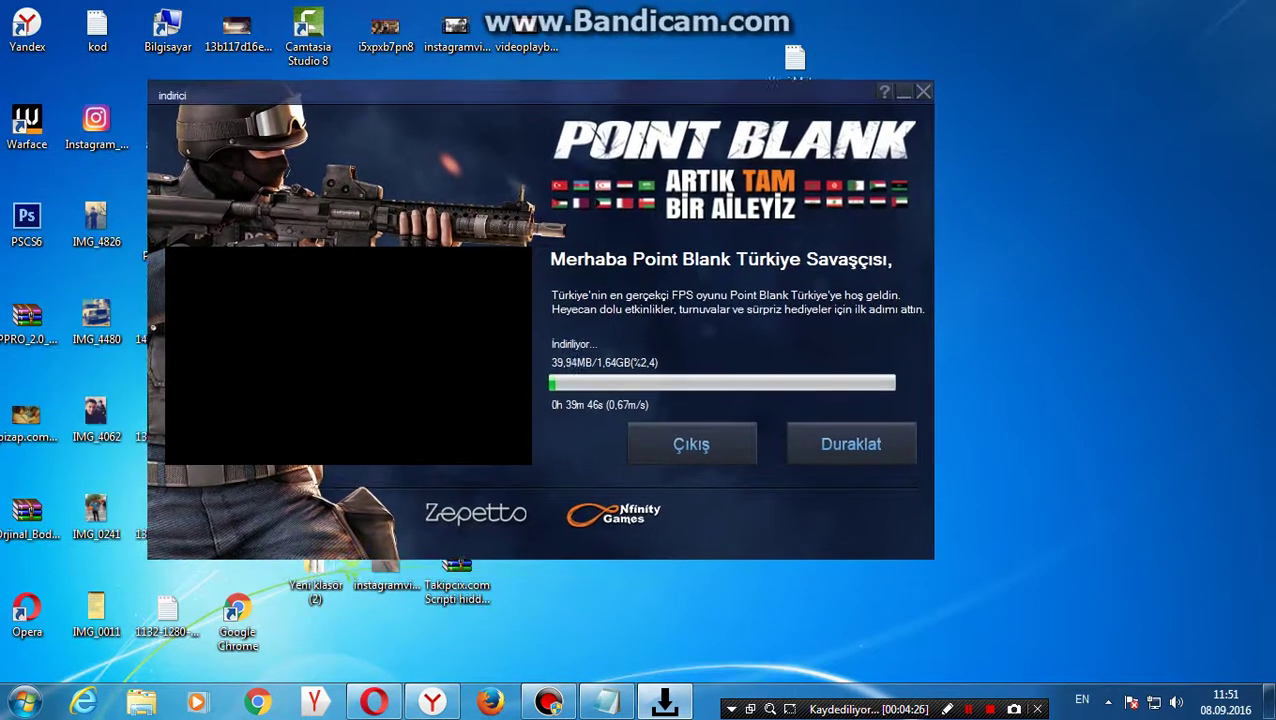
- Pause the screen recording during the Point Blank download, and minimize the note to show the downloader
{"action": "left_click_drag", "start_coordinate": [300, 76], "coordinate": [281, 89]}
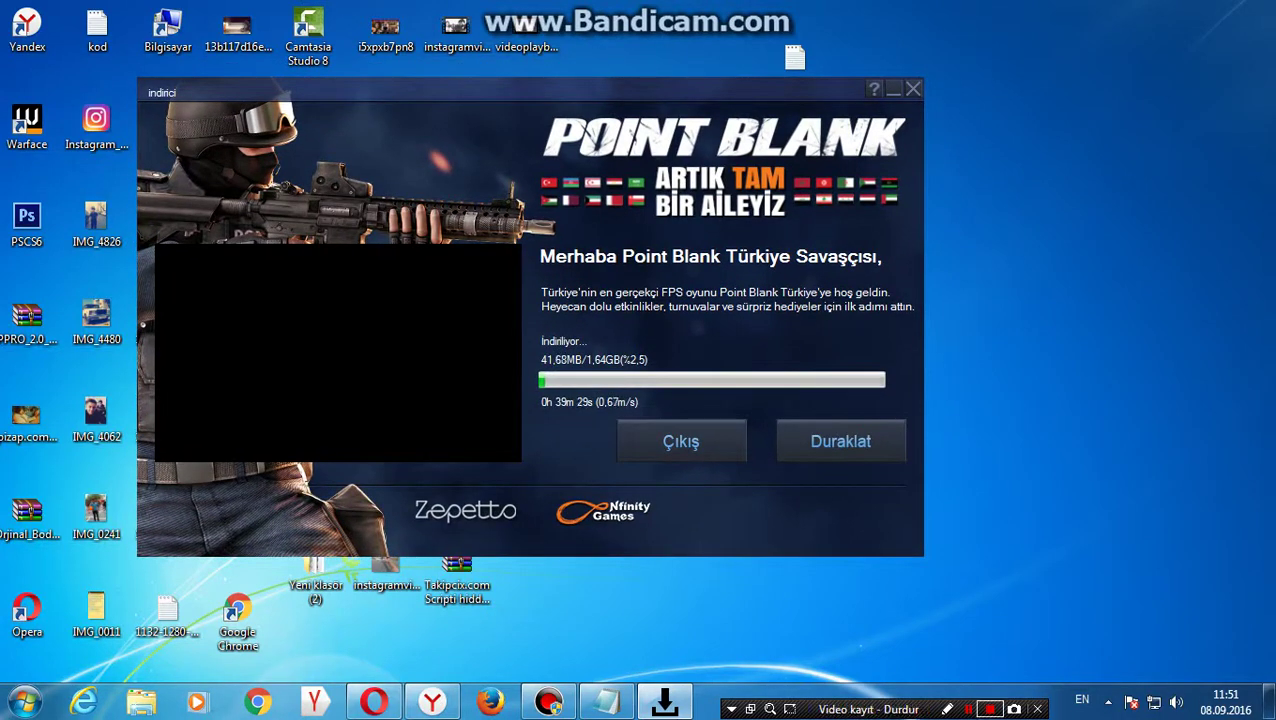
{"action": "left_click", "coordinate": [968, 709]}
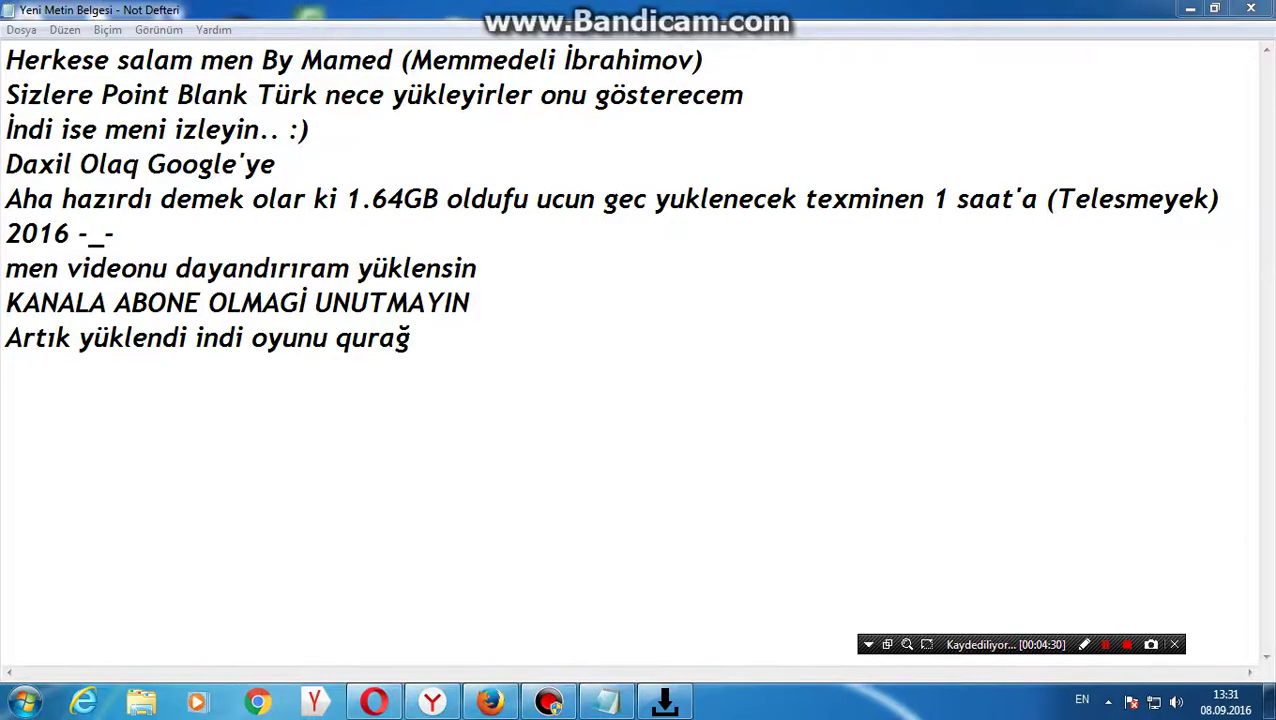
{"action": "left_click", "coordinate": [1190, 8]}
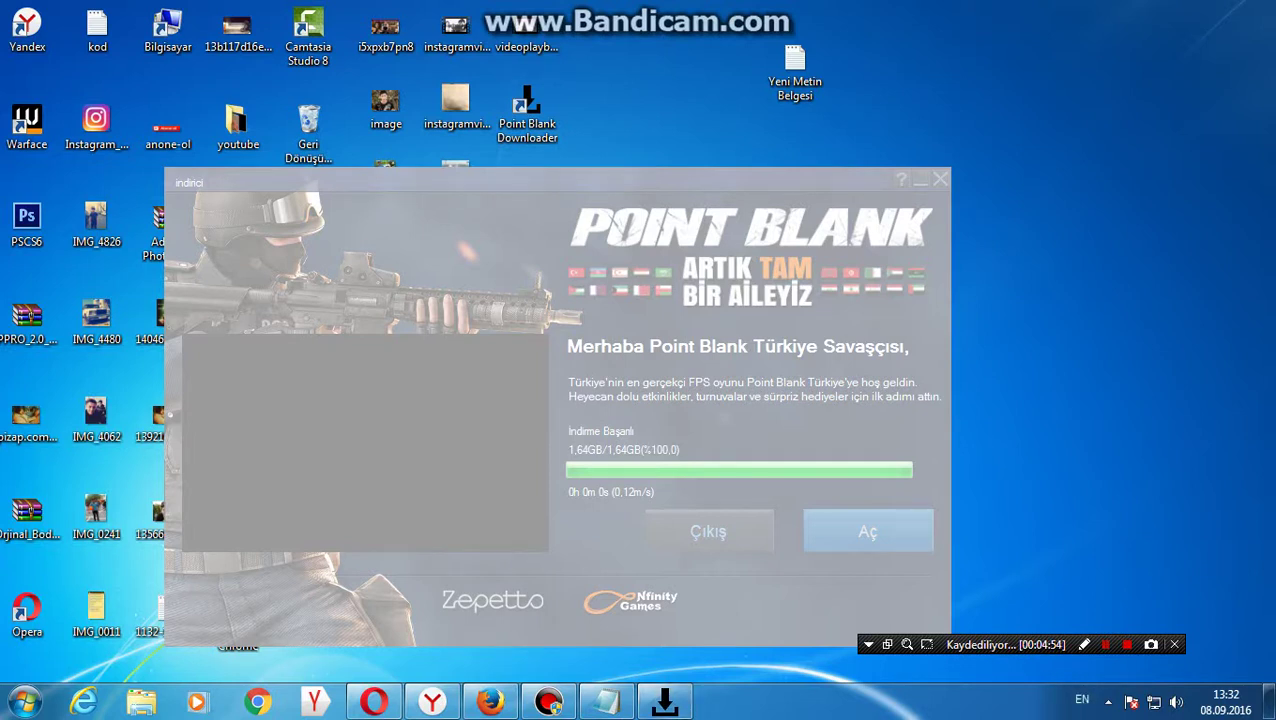
{"action": "right_click", "coordinate": [671, 60]}
{"action": "left_click", "coordinate": [720, 115]}
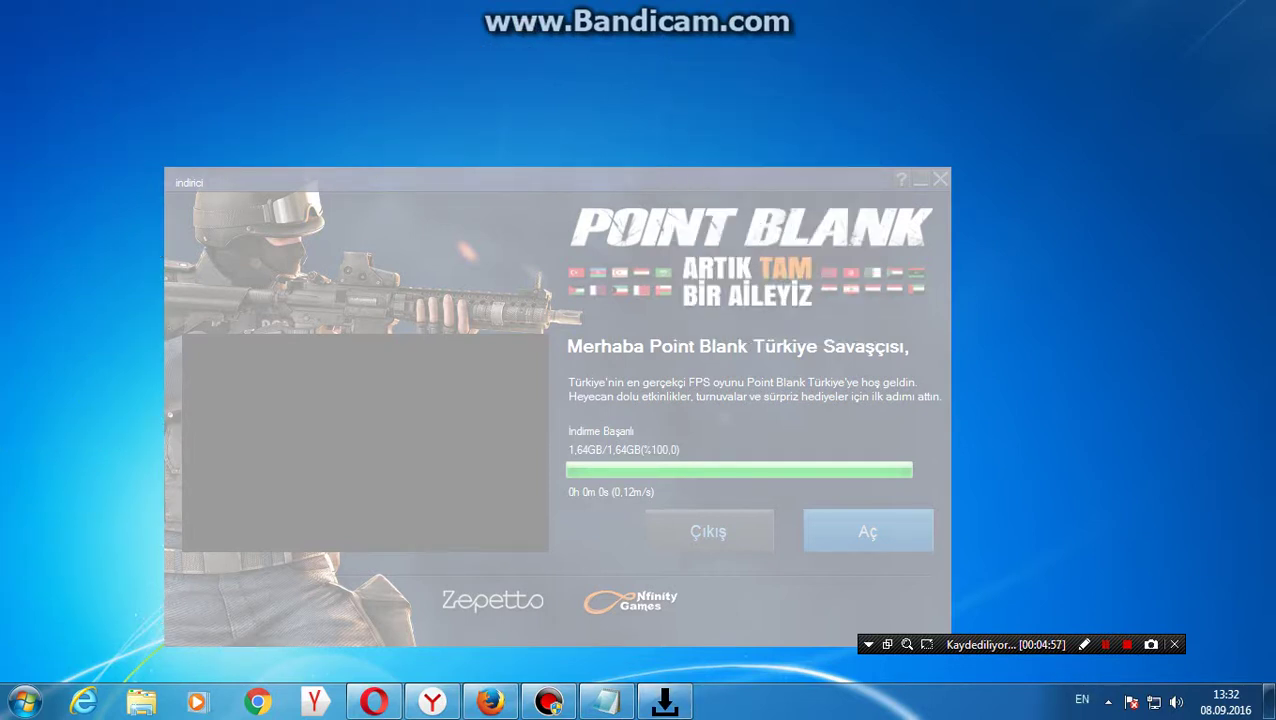
{"action": "right_click", "coordinate": [694, 92]}
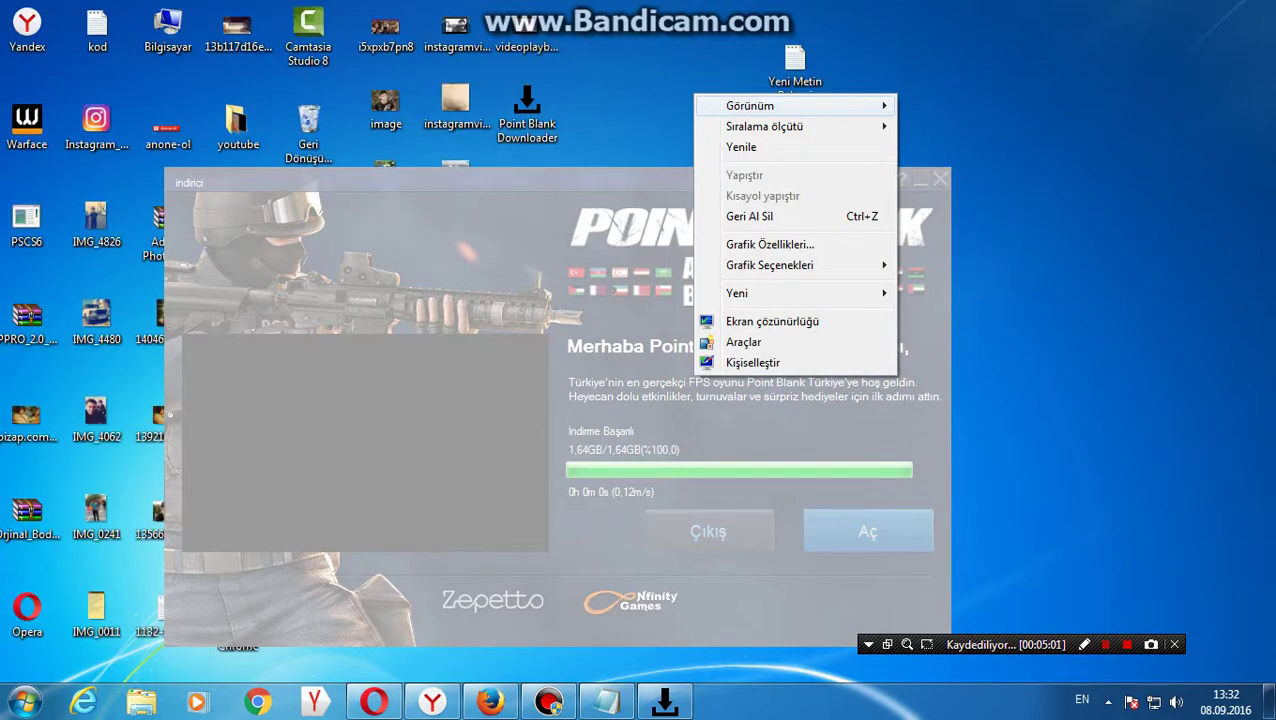
{"action": "left_click", "coordinate": [741, 147]}
{"action": "right_click", "coordinate": [672, 21]}
{"action": "left_click", "coordinate": [718, 76]}
{"action": "right_click", "coordinate": [717, 75]}
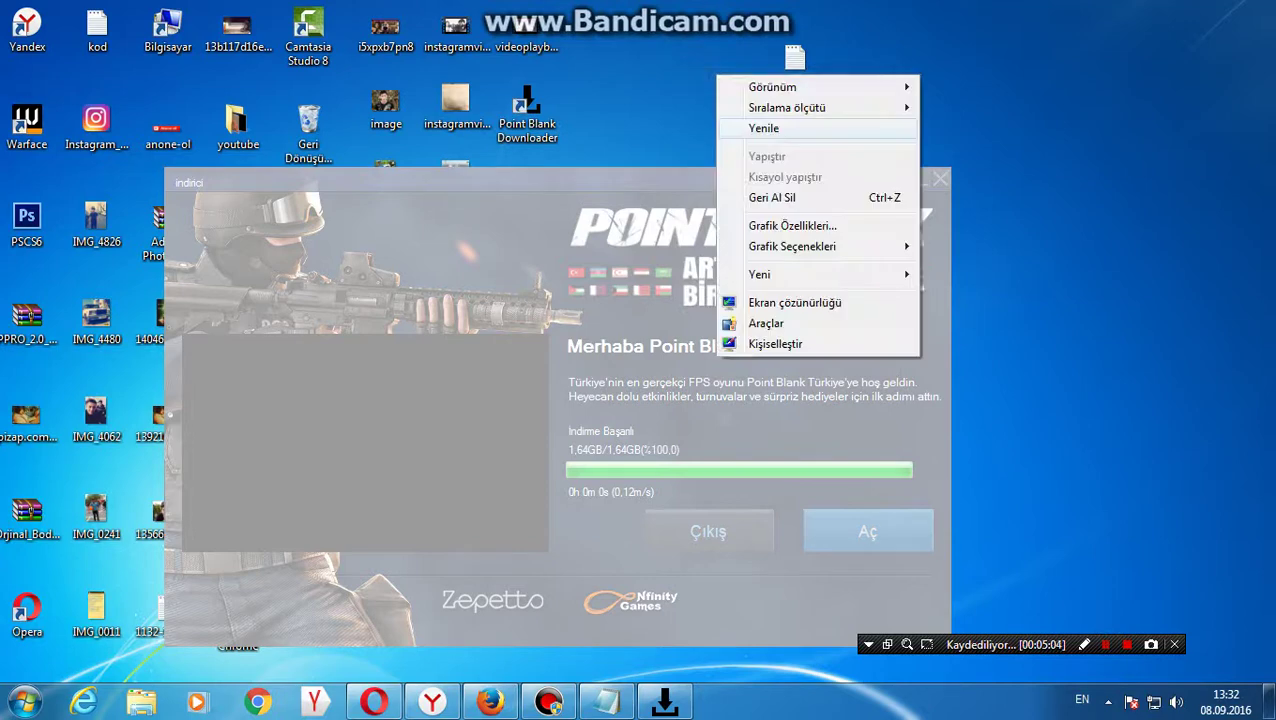
{"action": "left_click", "coordinate": [763, 128]}
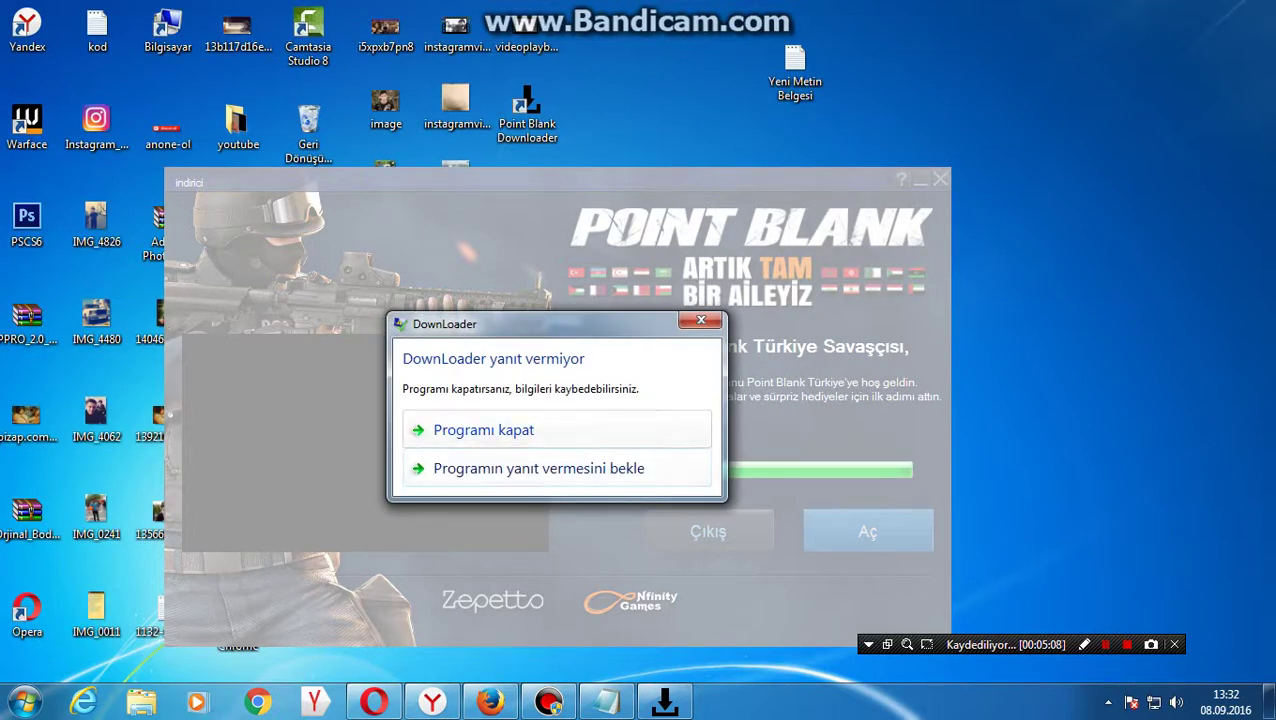
- Choose to wait for the unresponsive DownLoader program instead of closing it
{"action": "left_click", "coordinate": [556, 468]}
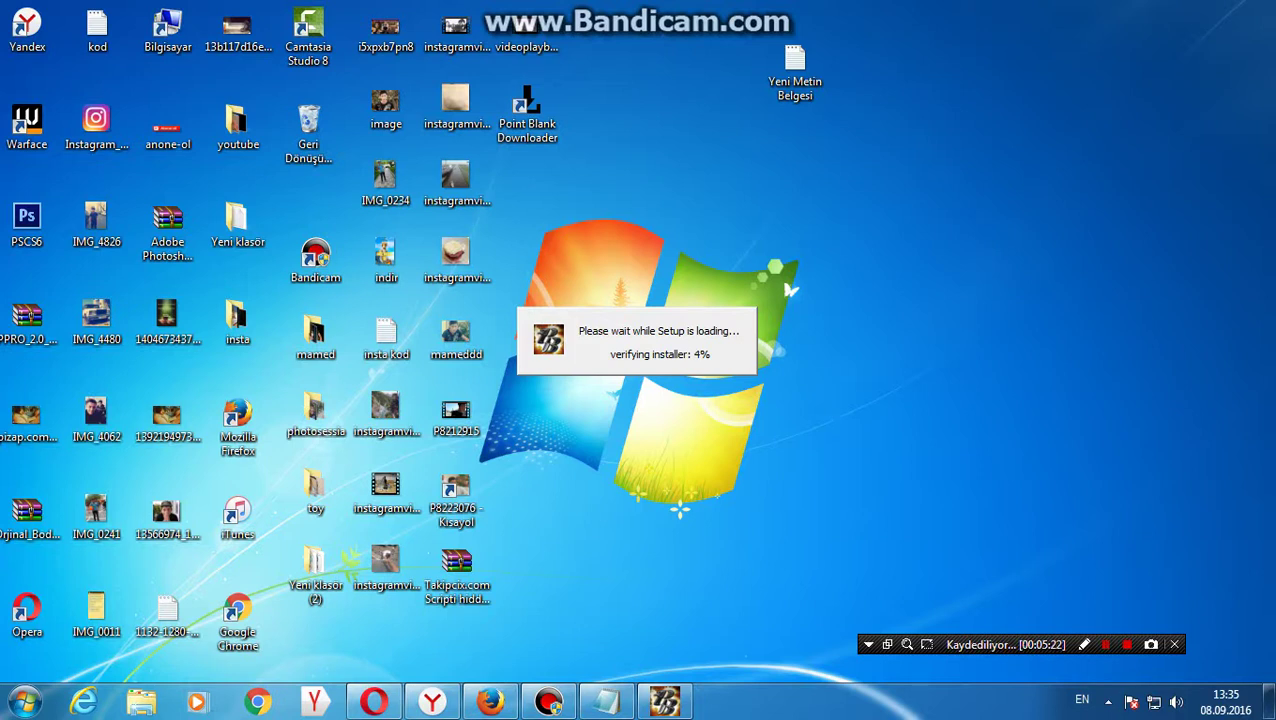
{"action": "right_click", "coordinate": [932, 259]}
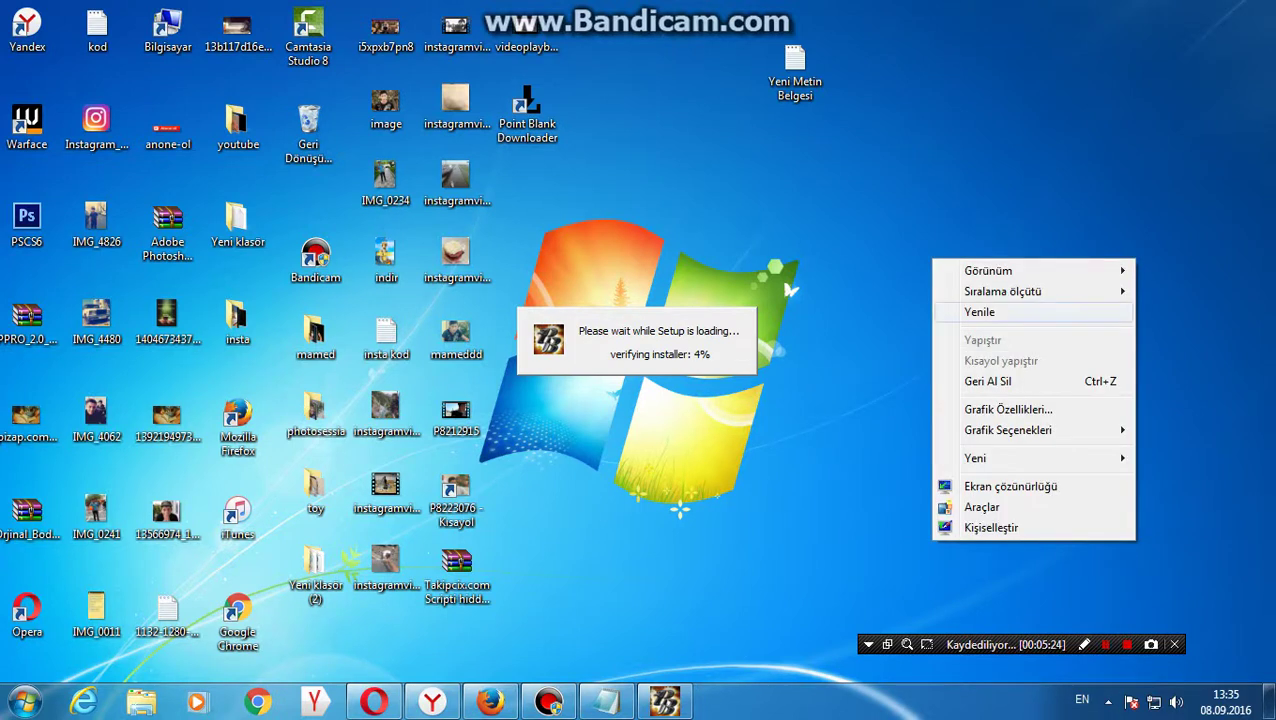
{"action": "left_click", "coordinate": [979, 311]}
{"action": "right_click", "coordinate": [949, 199]}
{"action": "left_click", "coordinate": [996, 252]}
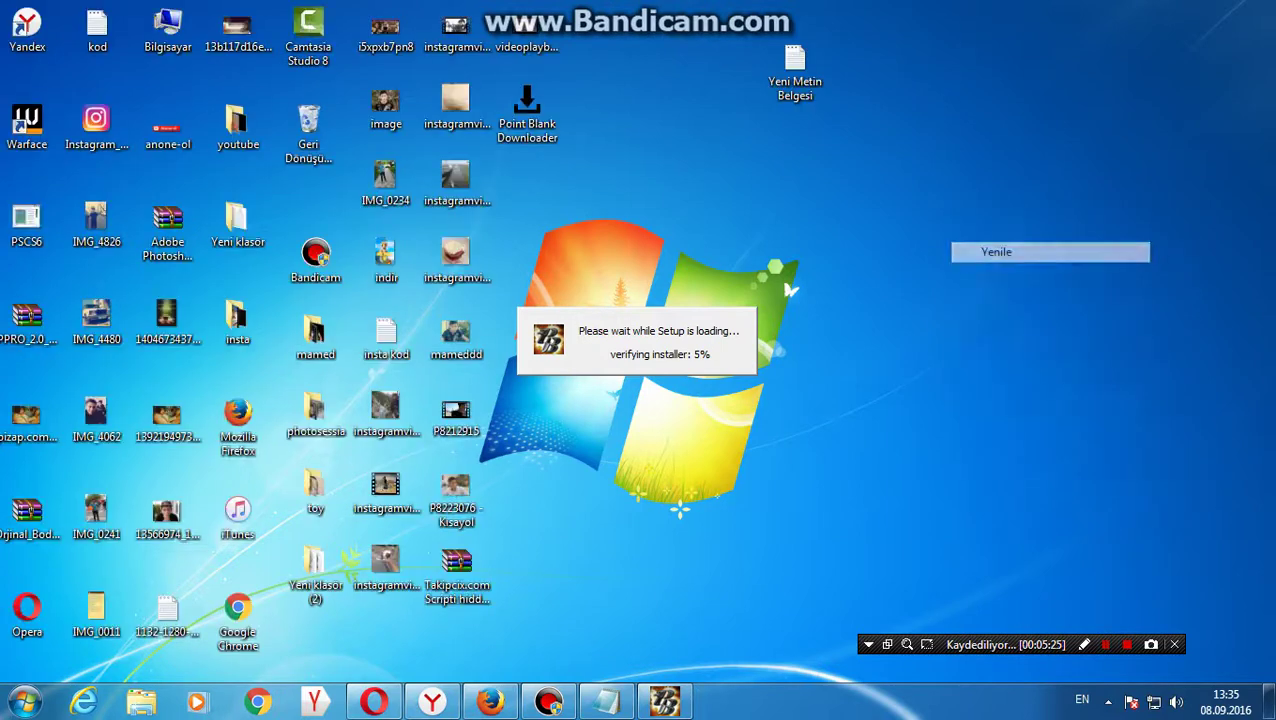
{"action": "right_click", "coordinate": [1034, 360]}
{"action": "left_click", "coordinate": [1084, 415]}
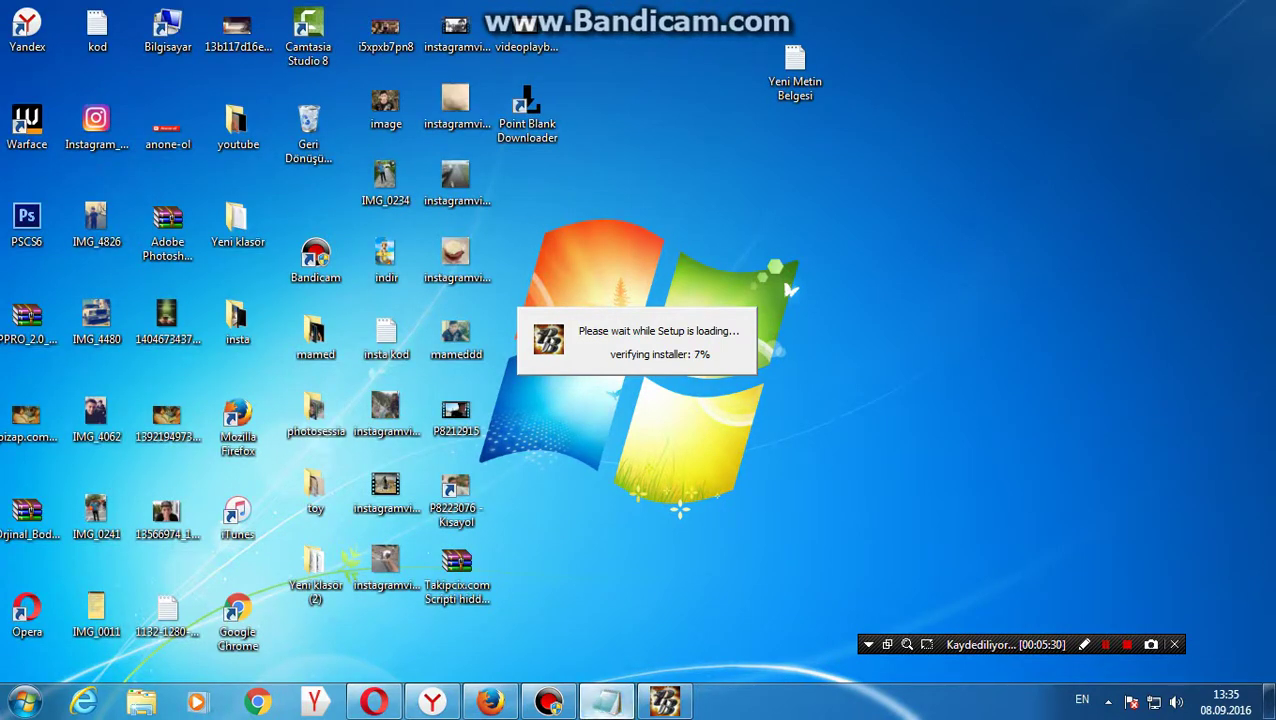
- Switch to Notepad, add the line "Gördüyünüz kimi qurulur ..." at the end of the note with the Azerbaijani keyboard layout, and minimize it
{"action": "key", "text": "alt+shift"}
{"action": "left_click", "coordinate": [606, 700]}
{"action": "key", "text": "BackSpace"}
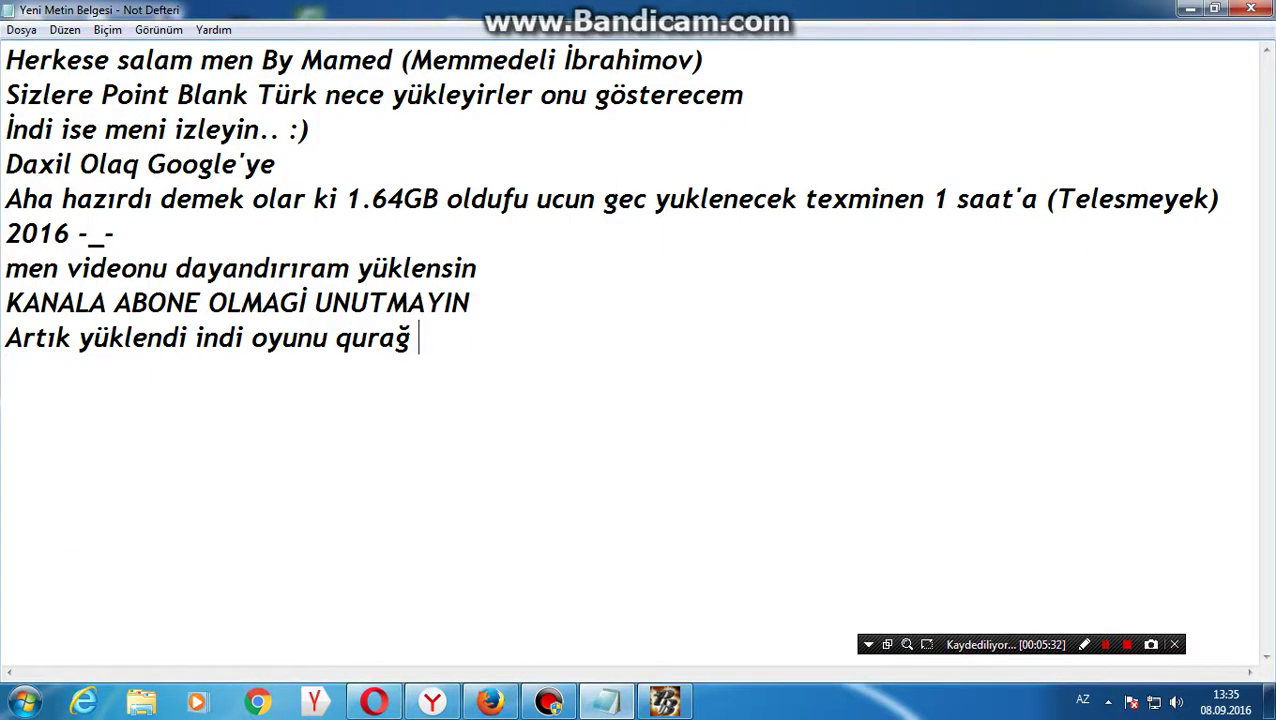
{"action": "key", "text": "Return"}
{"action": "type", "text": "Goü"}
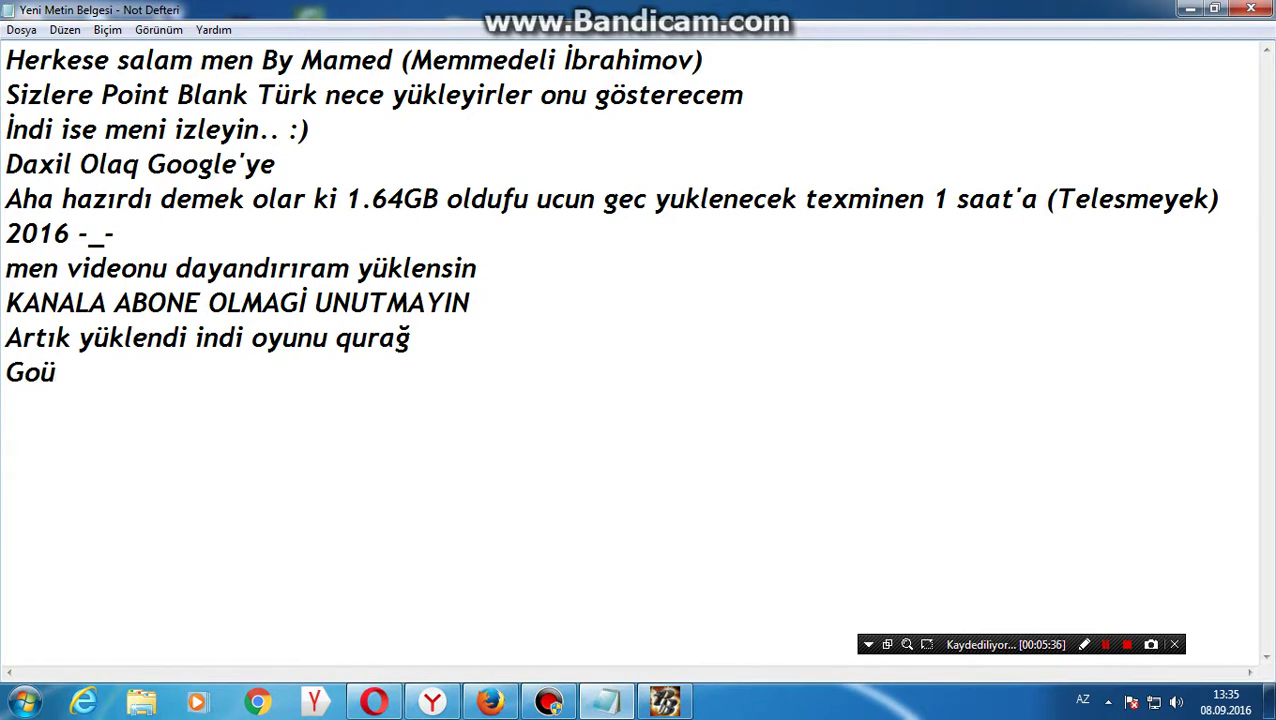
{"action": "key", "text": "BackSpace"}
{"action": "key", "text": "BackSpace"}
{"action": "type", "text": "ğ"}
{"action": "key", "text": "BackSpace"}
{"action": "type", "text": "ördü"}
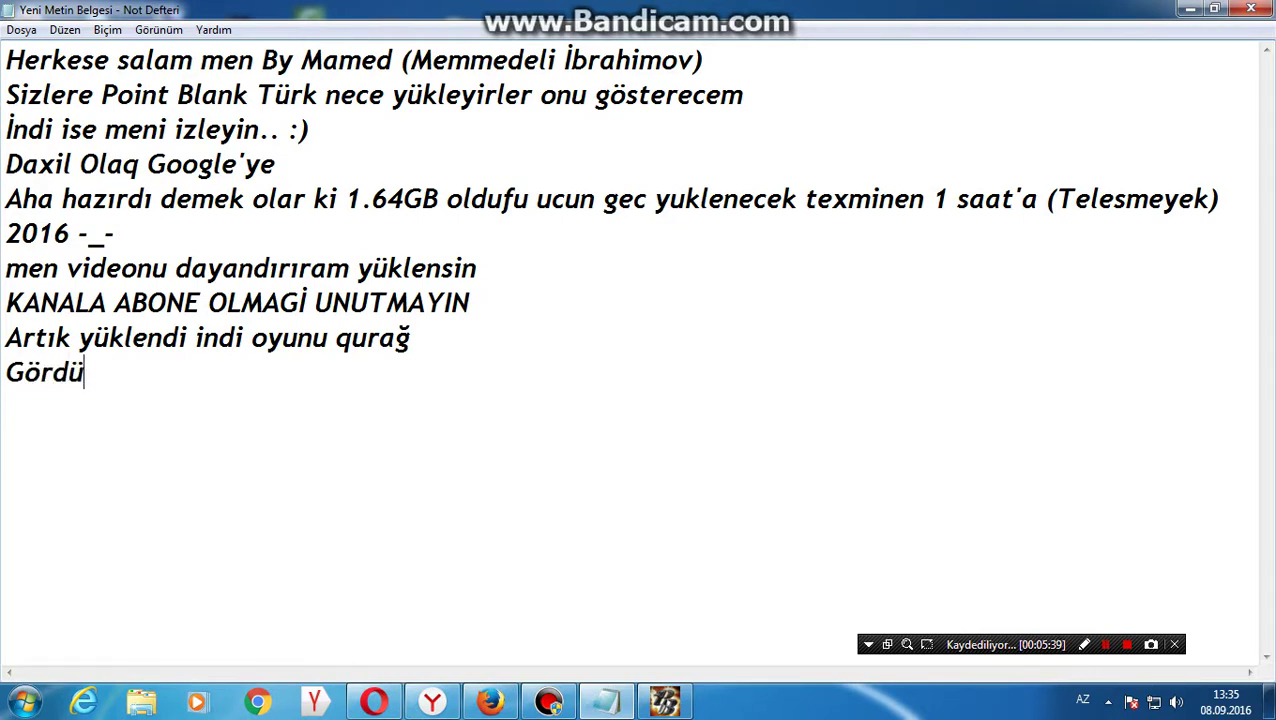
{"action": "type", "text": "yünü"}
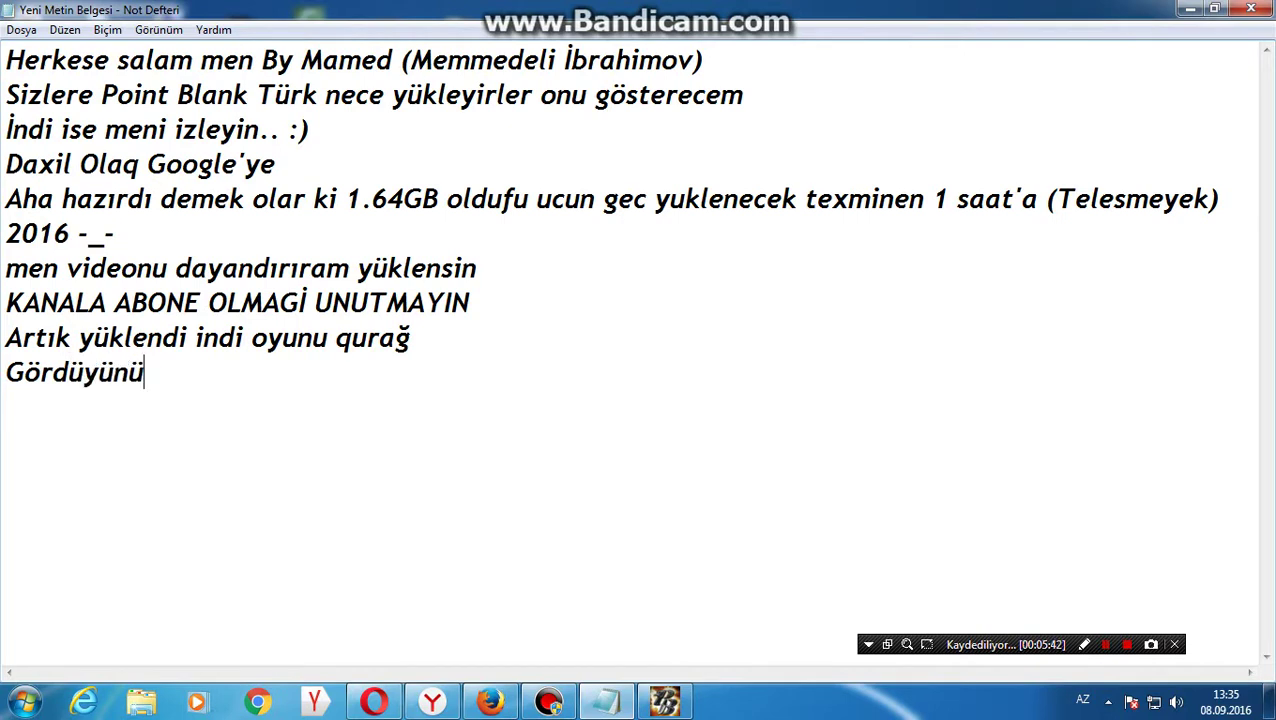
{"action": "type", "text": "z kimi"}
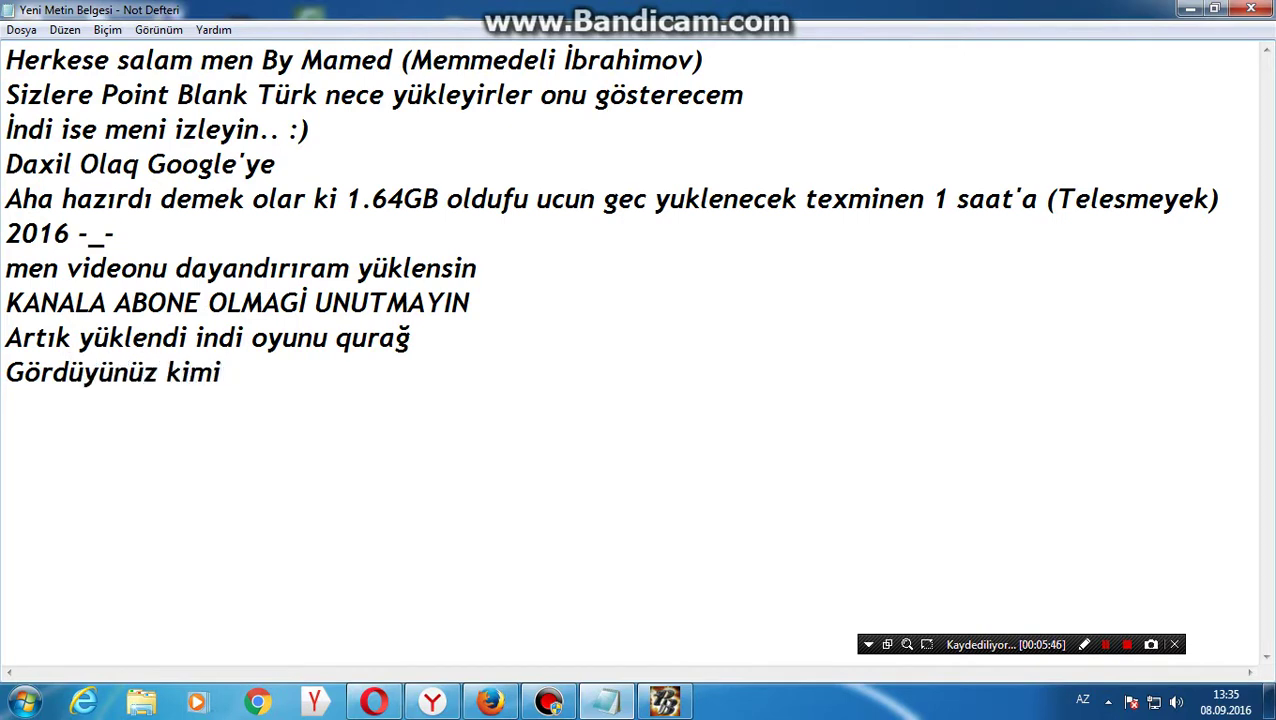
{"action": "type", "text": " ku"}
{"action": "key", "text": "BackSpace"}
{"action": "key", "text": "BackSpace"}
{"action": "type", "text": "qurulur "}
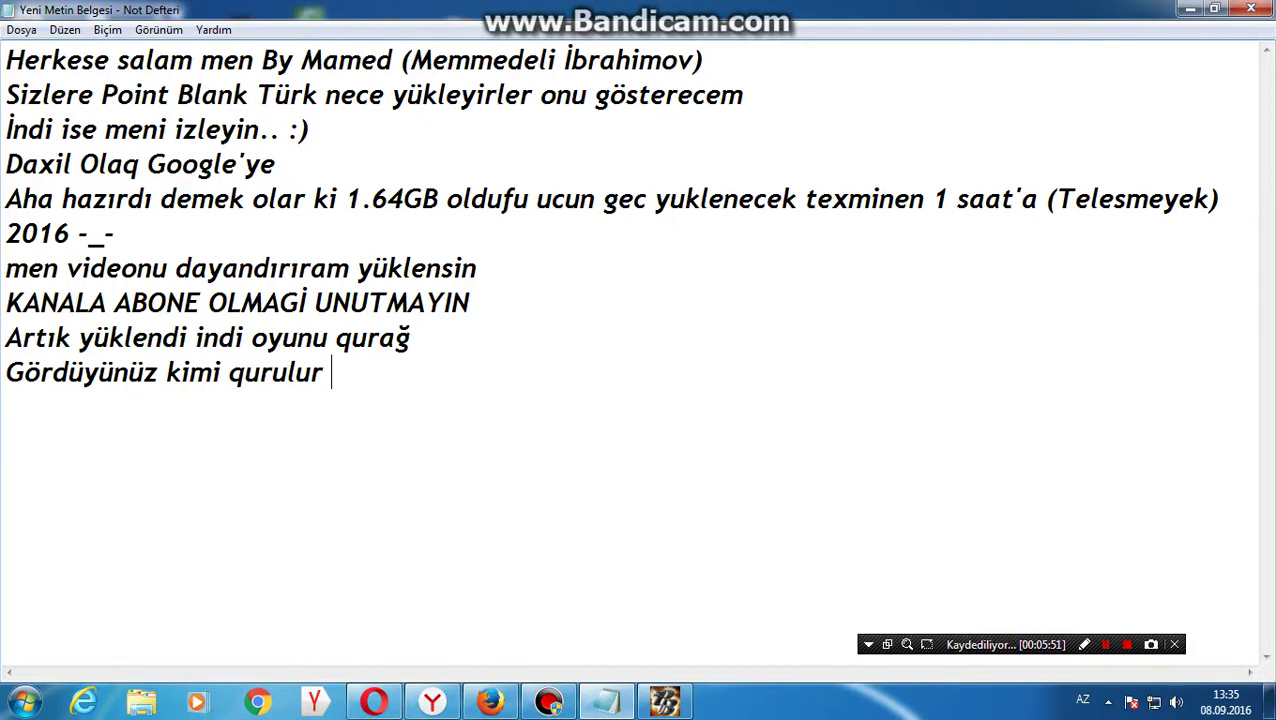
{"action": "type", "text": "..."}
{"action": "left_click", "coordinate": [1190, 8]}
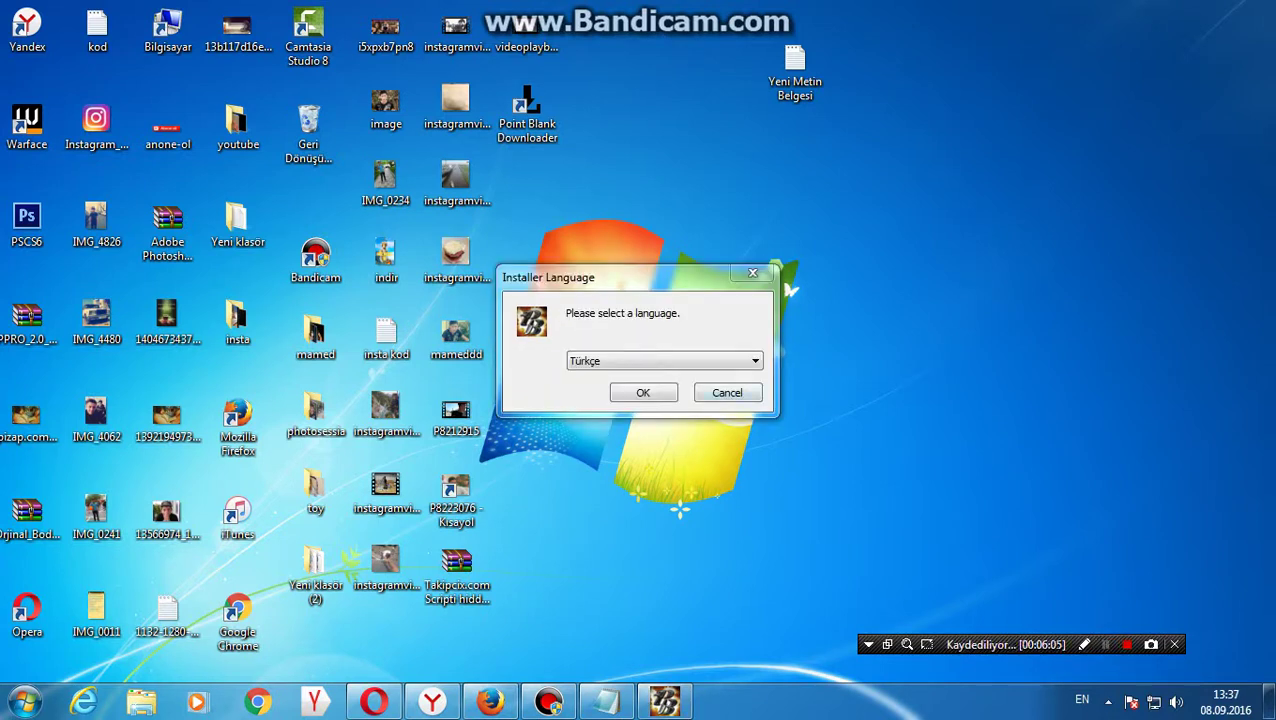
- Select Türkçe as the installer language and continue to the licence agreement of the Point Blank setup
{"action": "left_click", "coordinate": [665, 361]}
{"action": "left_click", "coordinate": [640, 385]}
{"action": "left_click", "coordinate": [643, 393]}
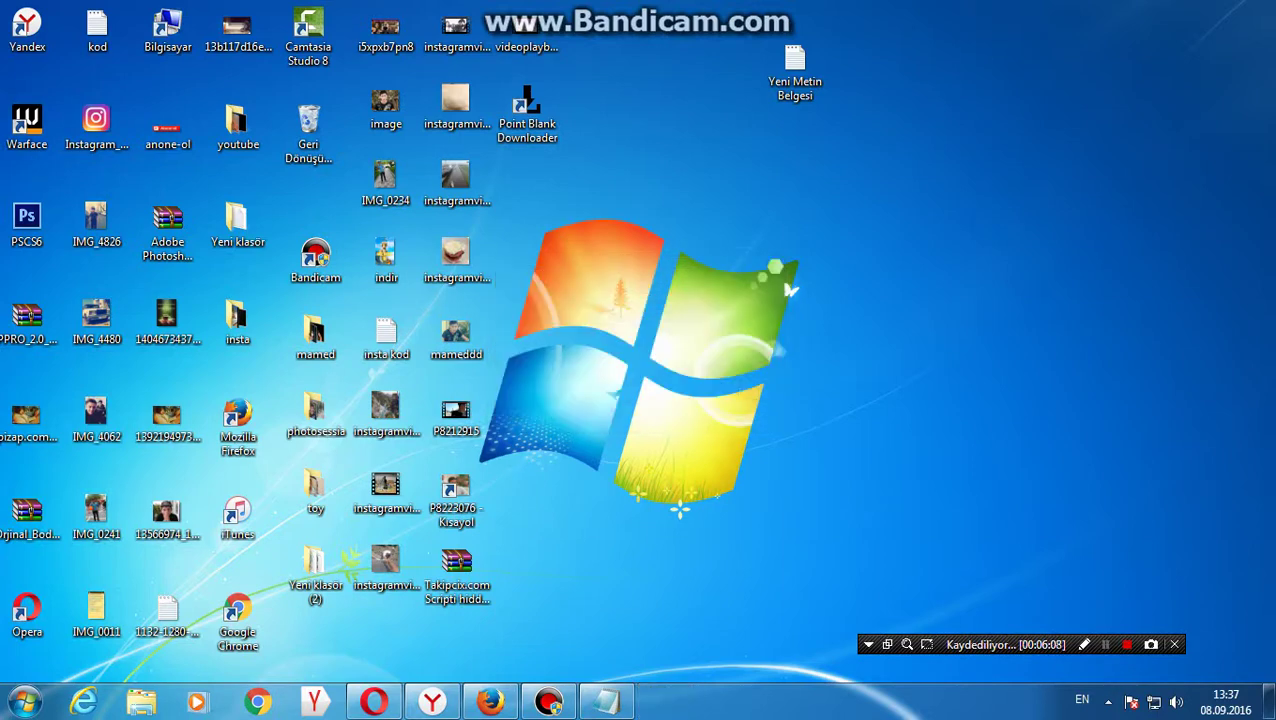
{"action": "key", "text": "Return"}
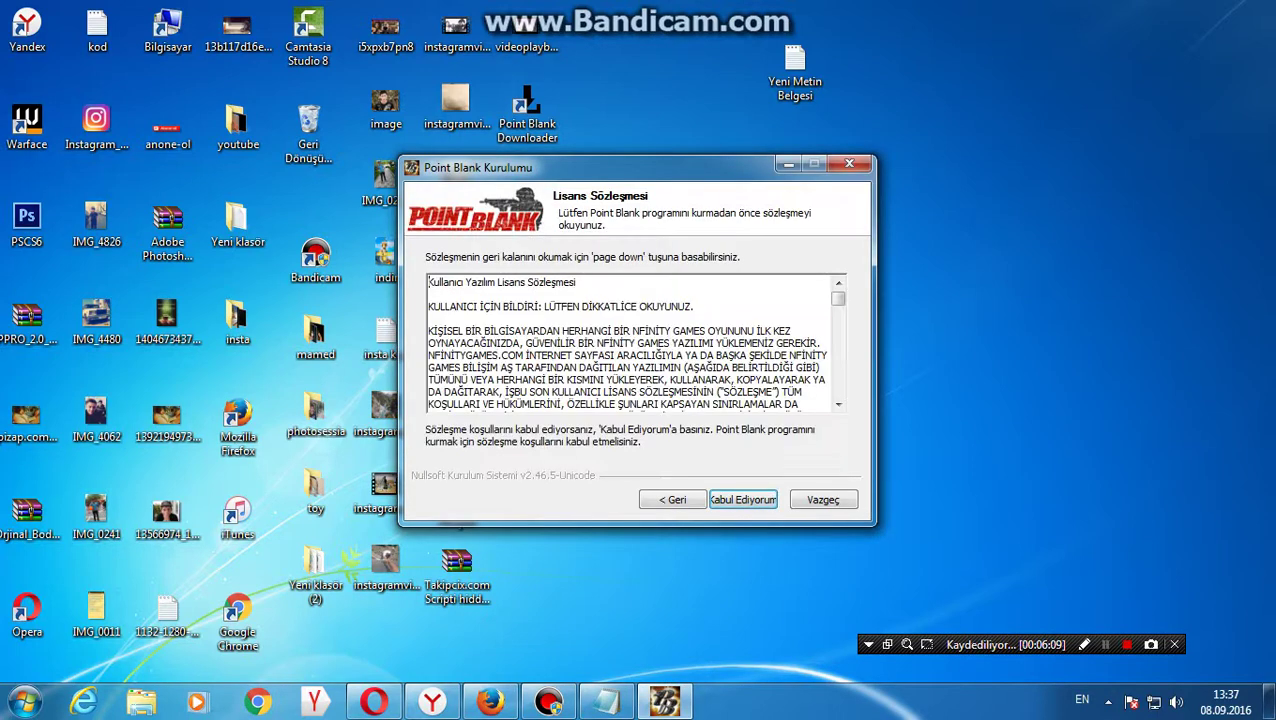
- Accept the licence agreement and start installing Point Blank in C:\Program Files (x86)\Nfinity Games\Point Blank
{"action": "key", "text": "Return"}
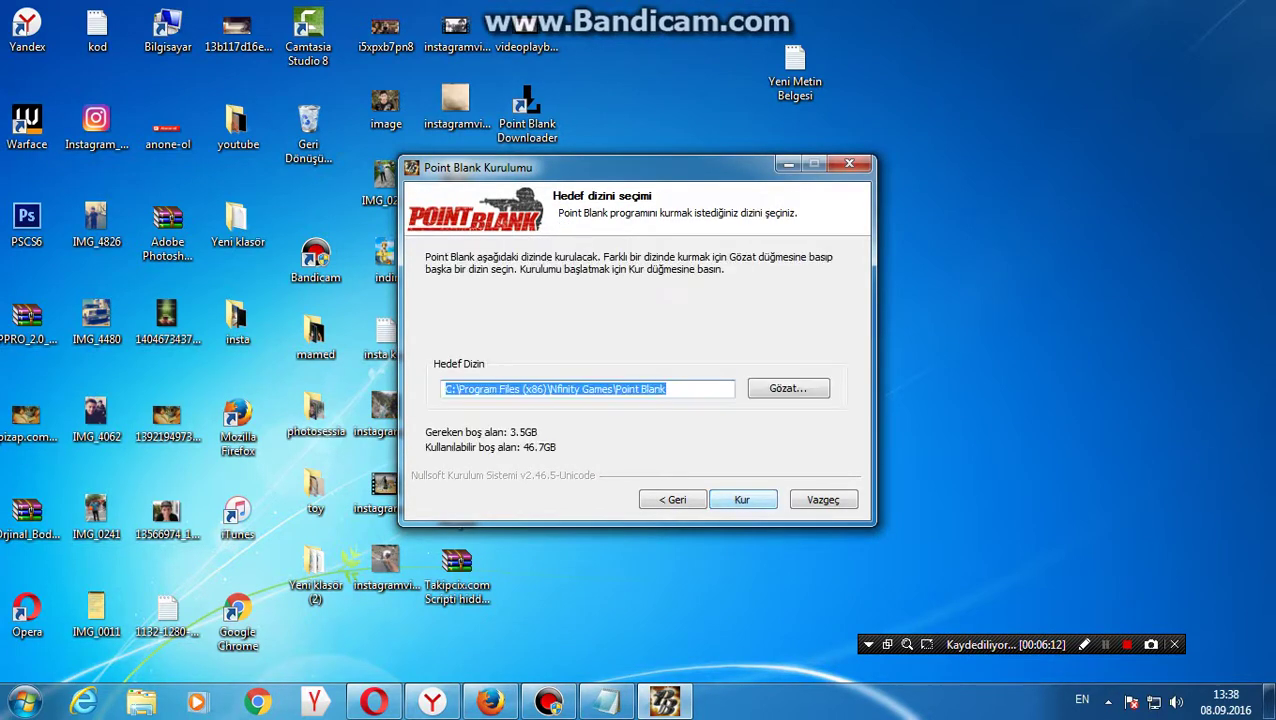
{"action": "key", "text": "Return"}
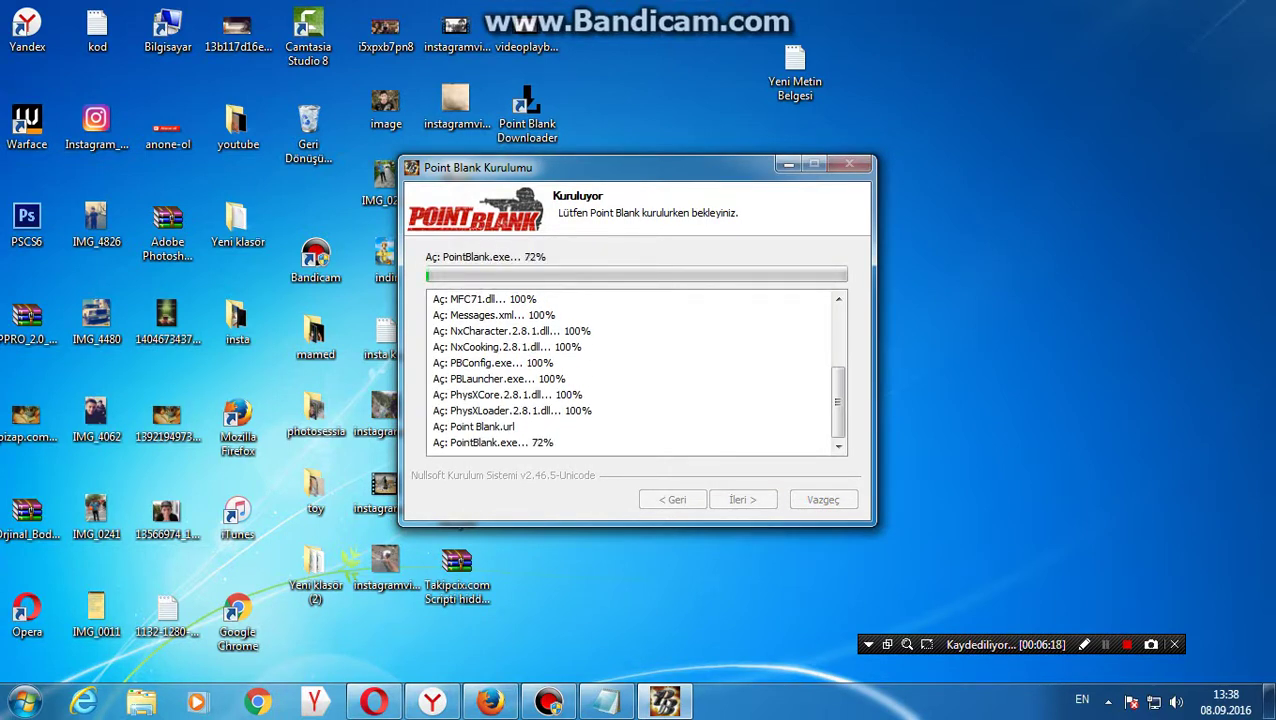
- Move the Point Blank setup window slightly aside and pause the screen recording during the installation
{"action": "left_click_drag", "start_coordinate": [640, 167], "coordinate": [688, 163]}
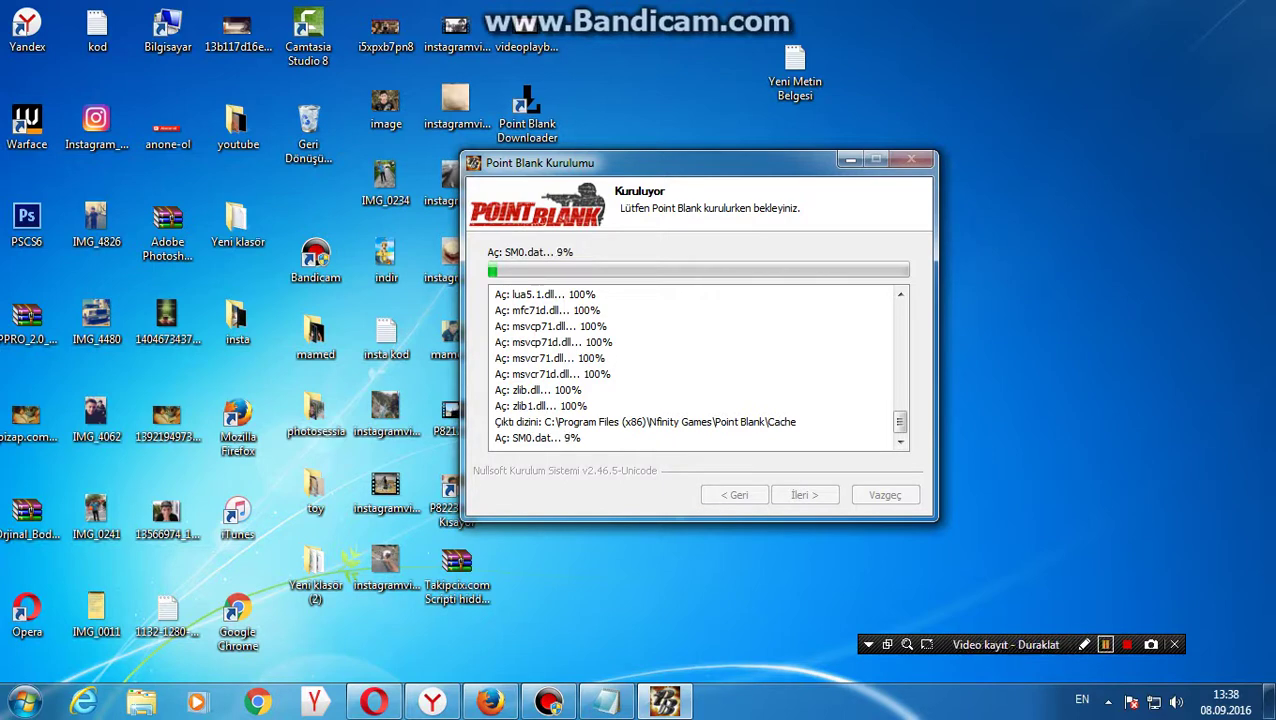
{"action": "left_click", "coordinate": [1105, 644]}
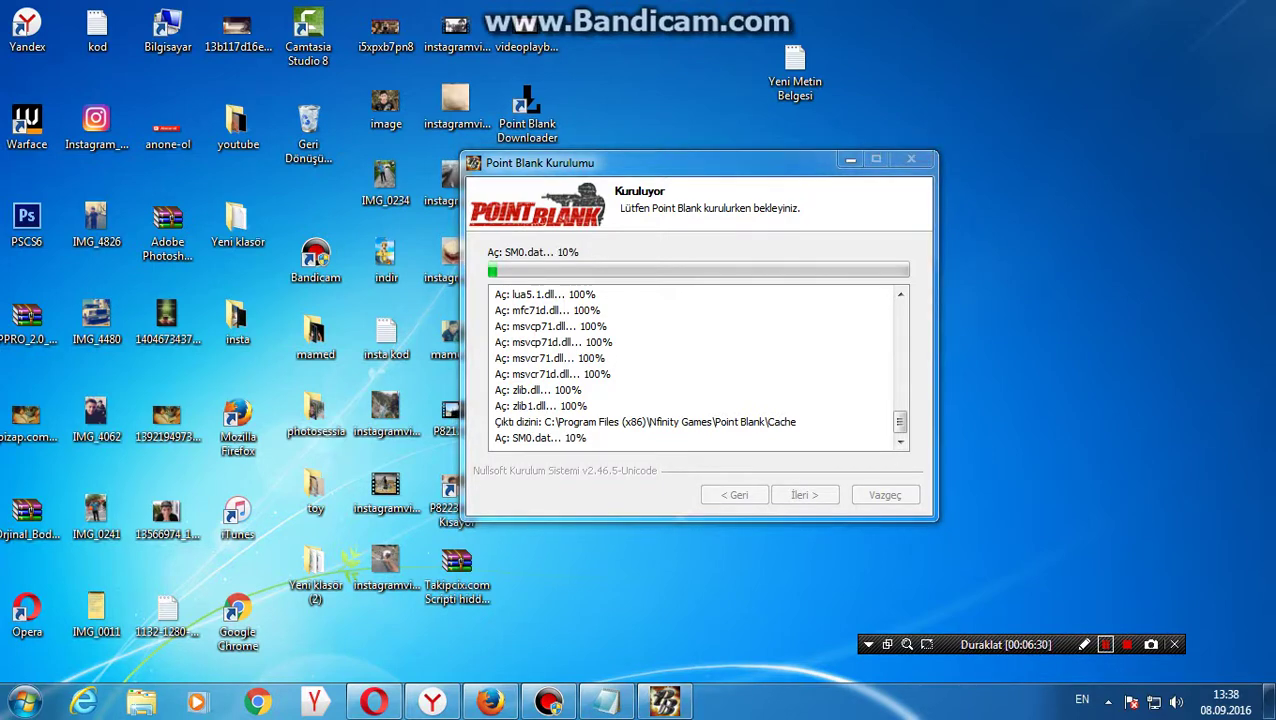
{"action": "key", "text": "Return"}
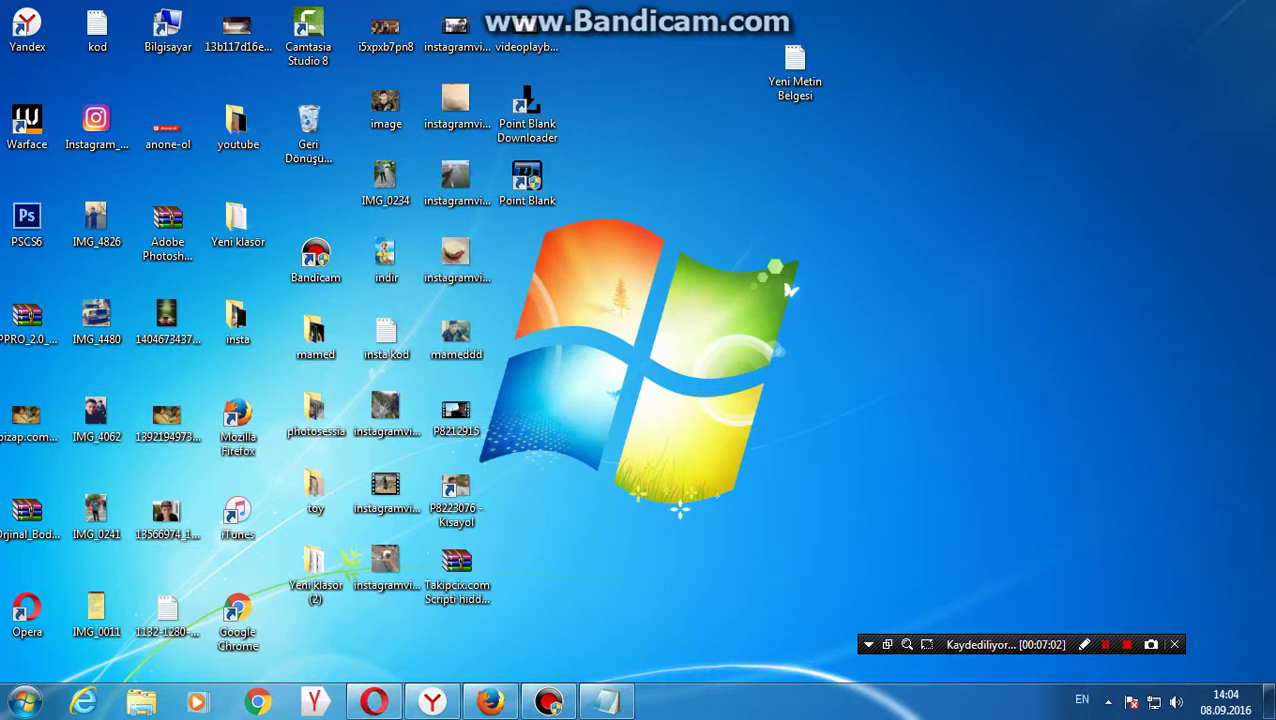
{"action": "right_click", "coordinate": [672, 317]}
{"action": "left_click", "coordinate": [722, 371]}
{"action": "right_click", "coordinate": [743, 147]}
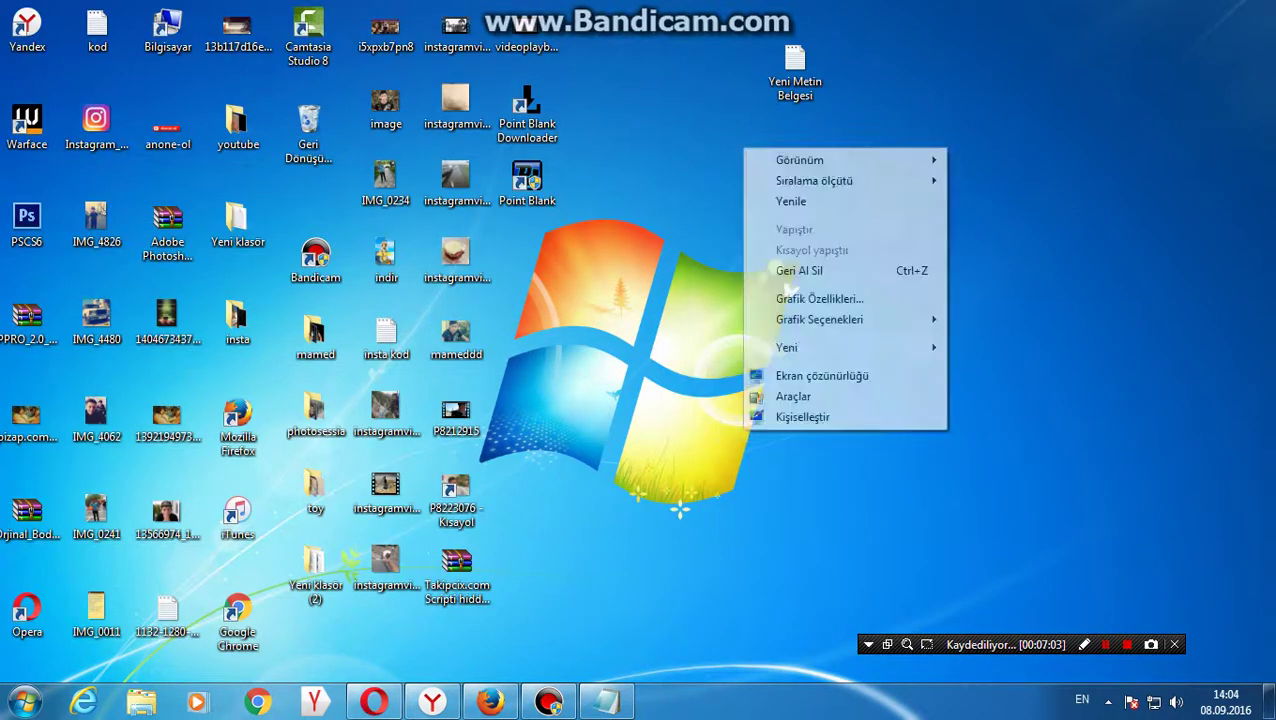
{"action": "left_click", "coordinate": [784, 201]}
{"action": "right_click", "coordinate": [704, 227]}
{"action": "left_click", "coordinate": [745, 282]}
{"action": "right_click", "coordinate": [760, 290]}
{"action": "left_click", "coordinate": [802, 345]}
{"action": "right_click", "coordinate": [802, 350]}
{"action": "left_click", "coordinate": [844, 404]}
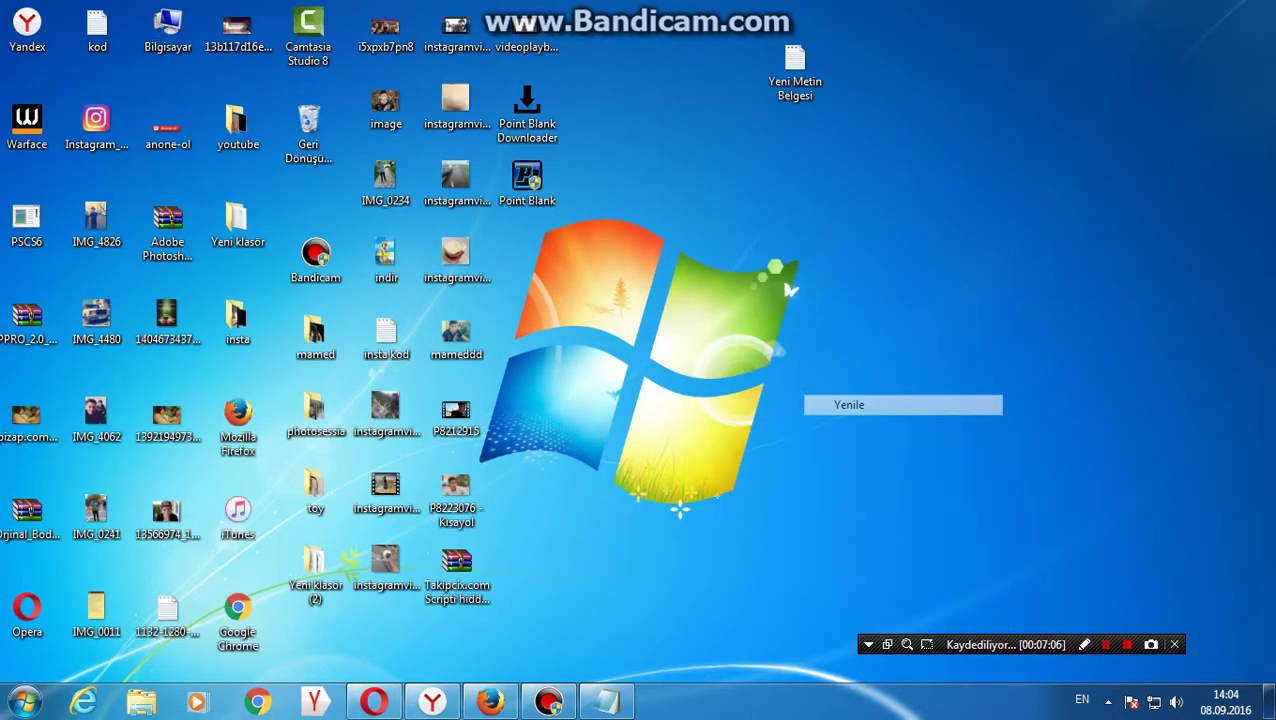
{"action": "right_click", "coordinate": [891, 171]}
{"action": "left_click", "coordinate": [934, 225]}
{"action": "right_click", "coordinate": [935, 227]}
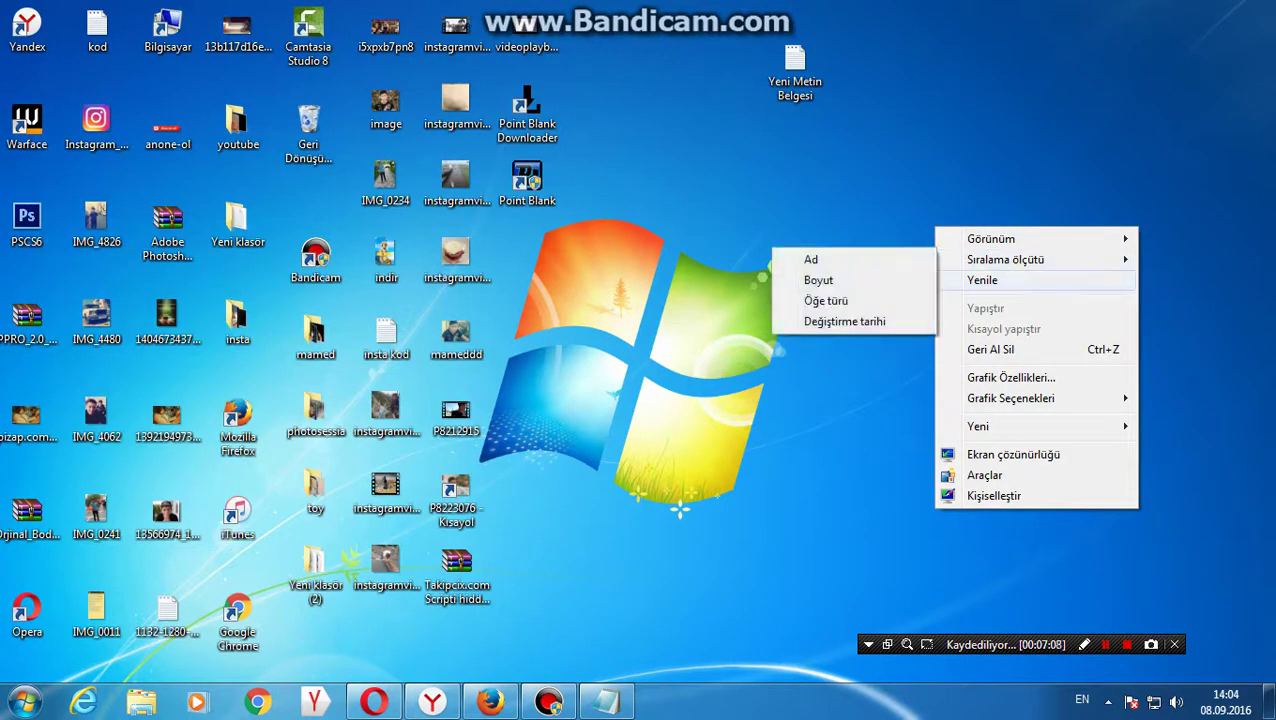
{"action": "left_click", "coordinate": [982, 280]}
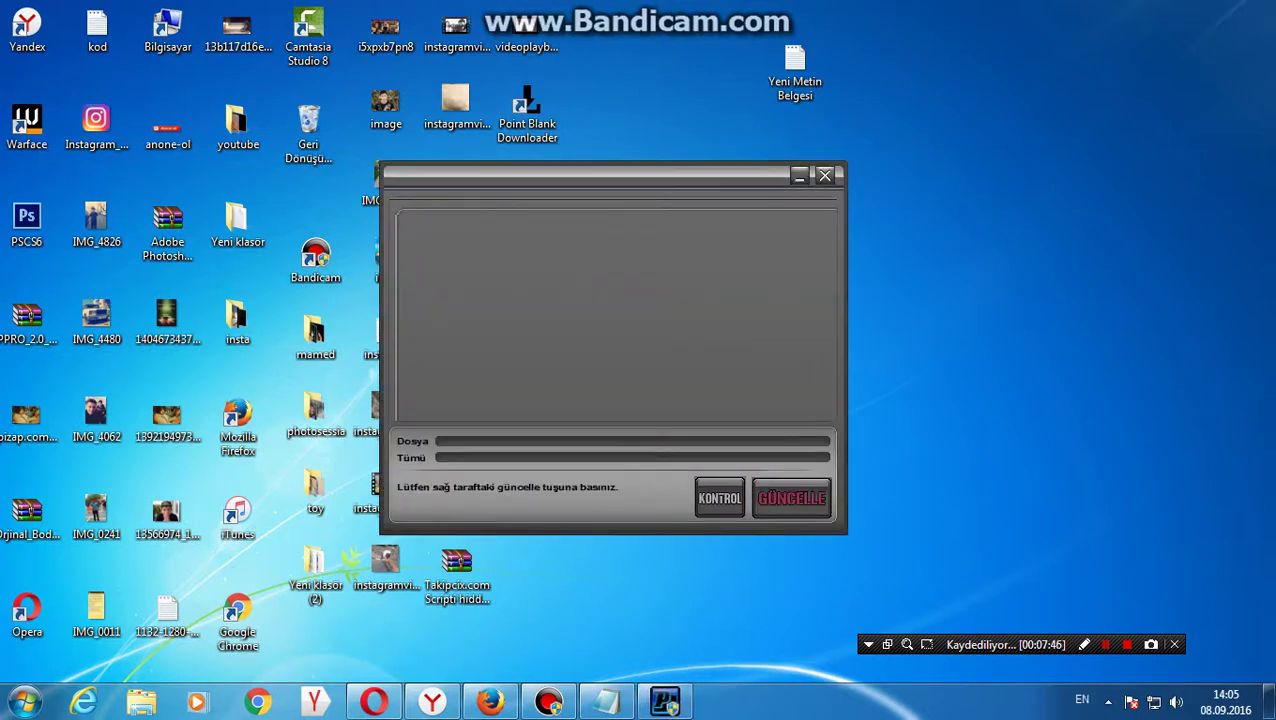
{"action": "right_click", "coordinate": [688, 30]}
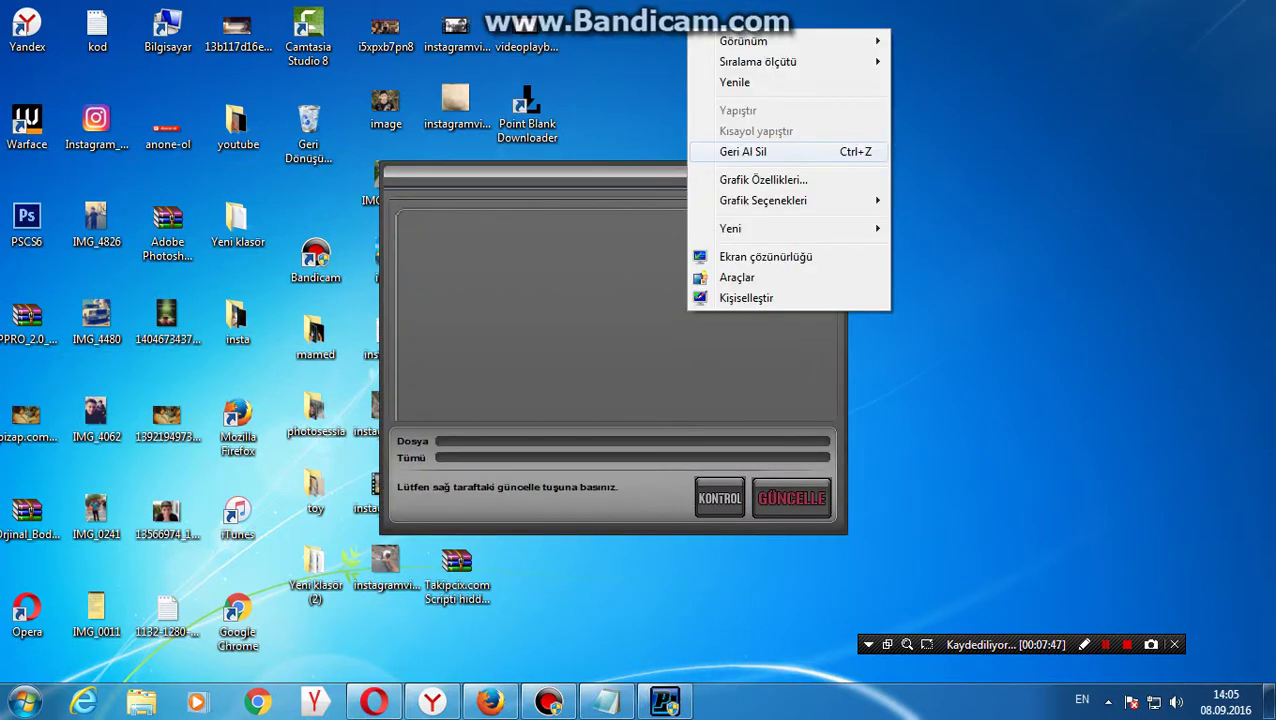
{"action": "left_click", "coordinate": [740, 82]}
{"action": "right_click", "coordinate": [935, 32]}
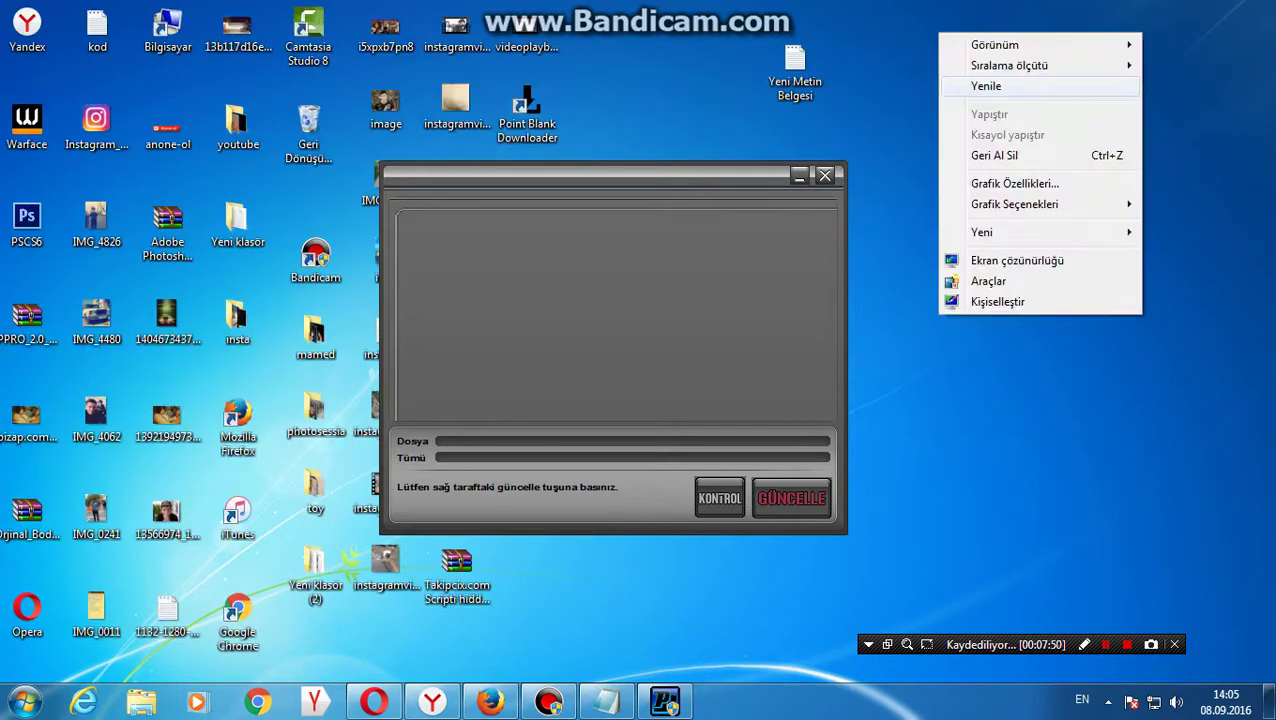
{"action": "left_click", "coordinate": [956, 86]}
{"action": "right_click", "coordinate": [956, 84]}
{"action": "left_click", "coordinate": [985, 138]}
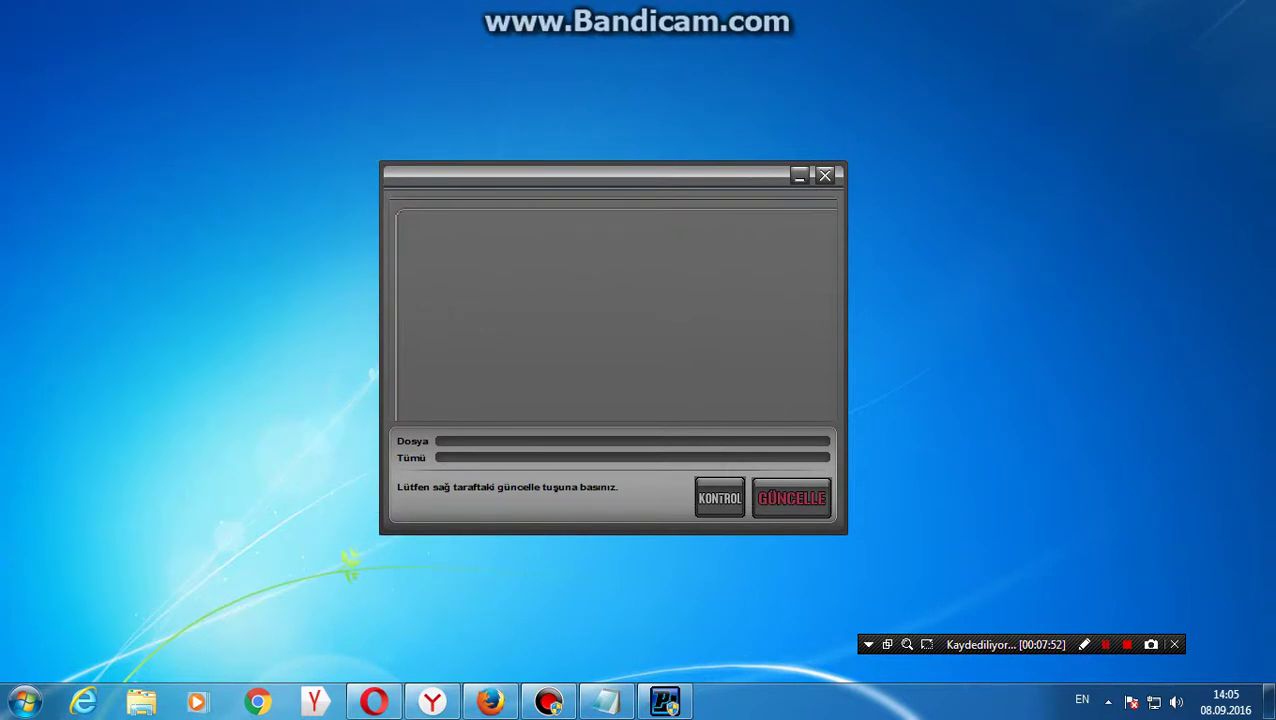
{"action": "right_click", "coordinate": [1008, 205]}
{"action": "left_click", "coordinate": [1045, 259]}
{"action": "right_click", "coordinate": [1031, 249]}
{"action": "left_click", "coordinate": [1080, 299]}
{"action": "right_click", "coordinate": [1054, 293]}
{"action": "left_click", "coordinate": [1100, 361]}
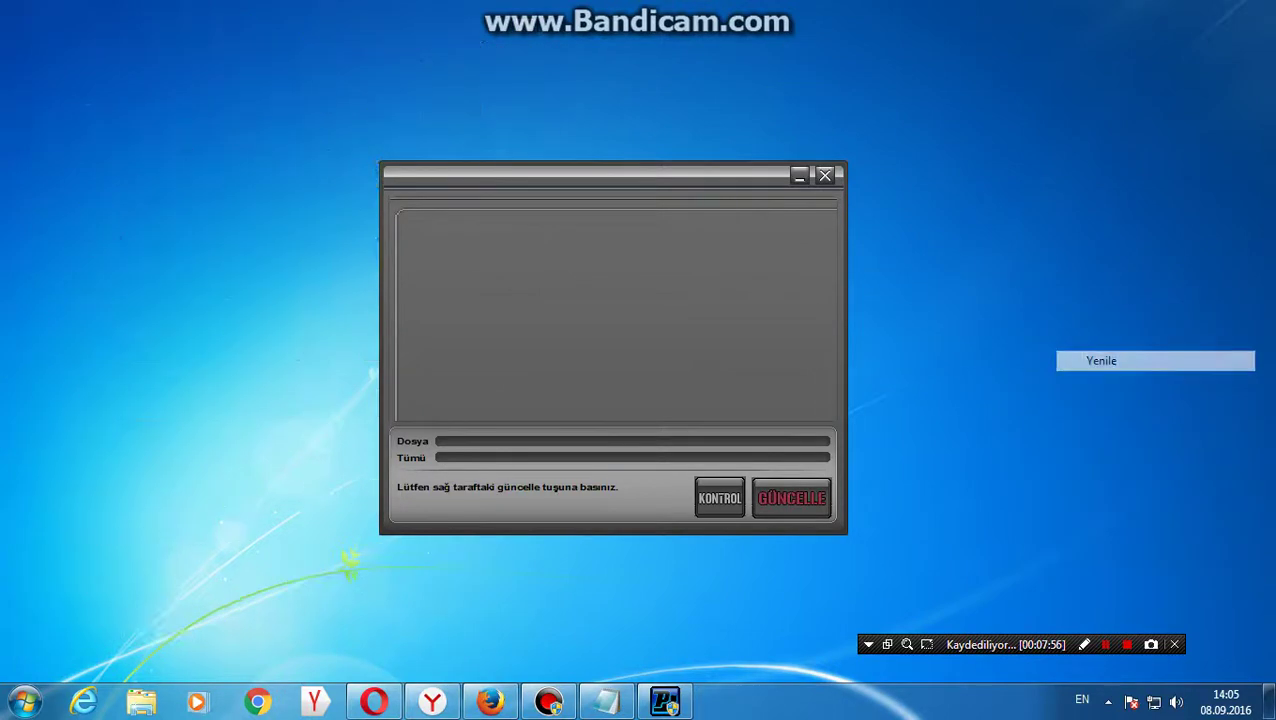
{"action": "right_click", "coordinate": [1036, 76]}
{"action": "right_click", "coordinate": [1070, 120]}
{"action": "right_click", "coordinate": [1070, 180]}
{"action": "left_click", "coordinate": [1115, 233]}
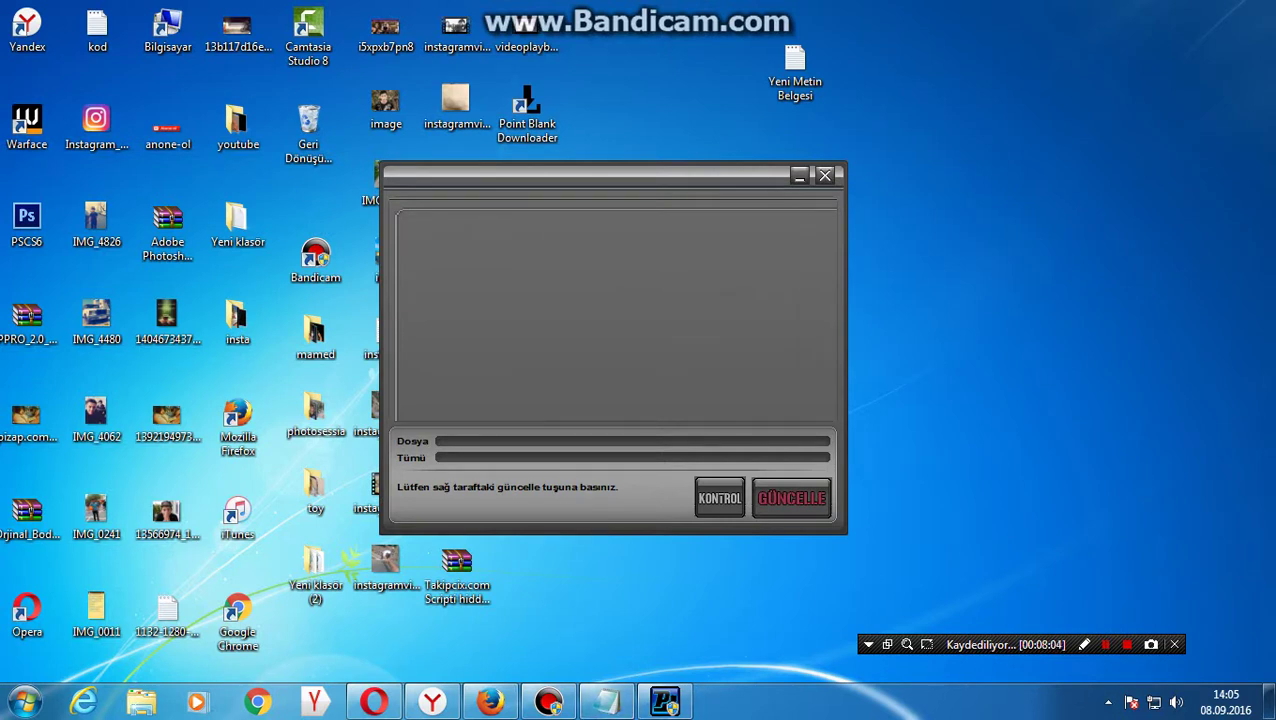
- Switch to the Notepad note and write "BU QEDER GUNCELE EDİRİK SONRA baslat" on the empty last line
{"action": "left_click", "coordinate": [606, 702]}
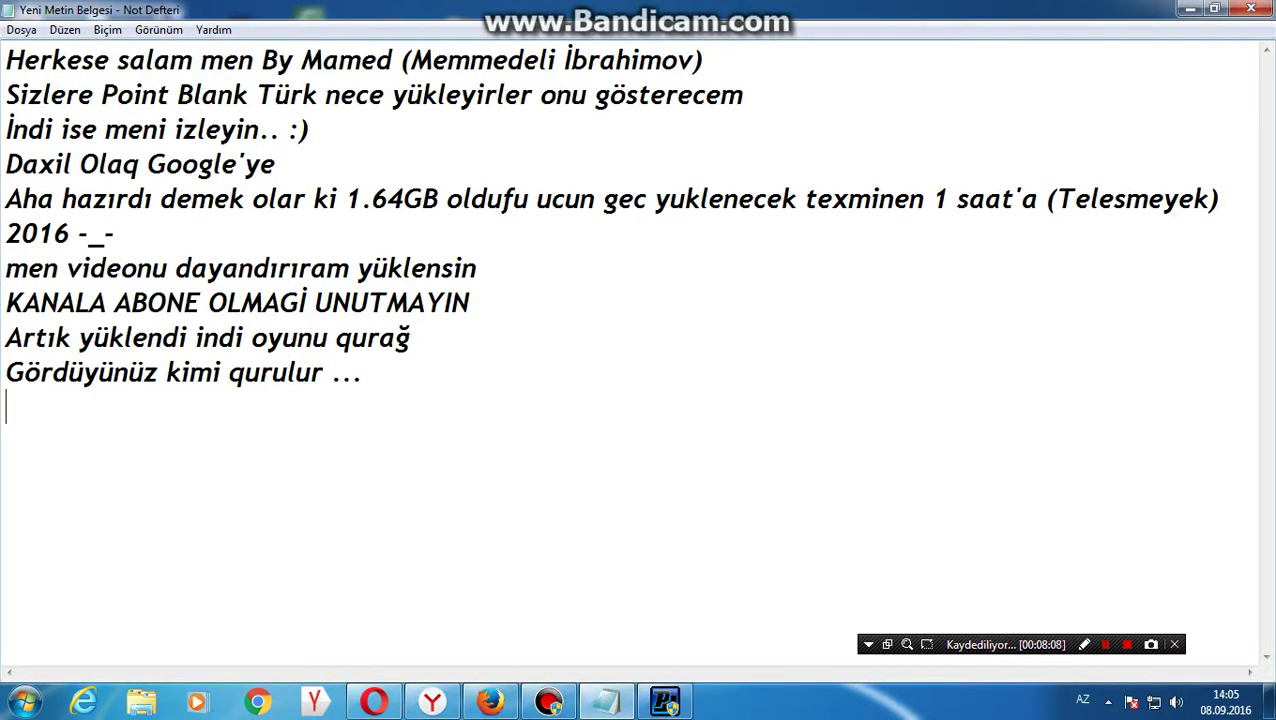
{"action": "type", "text": "BY"}
{"action": "key", "text": "BackSpace"}
{"action": "type", "text": "U QEDER"}
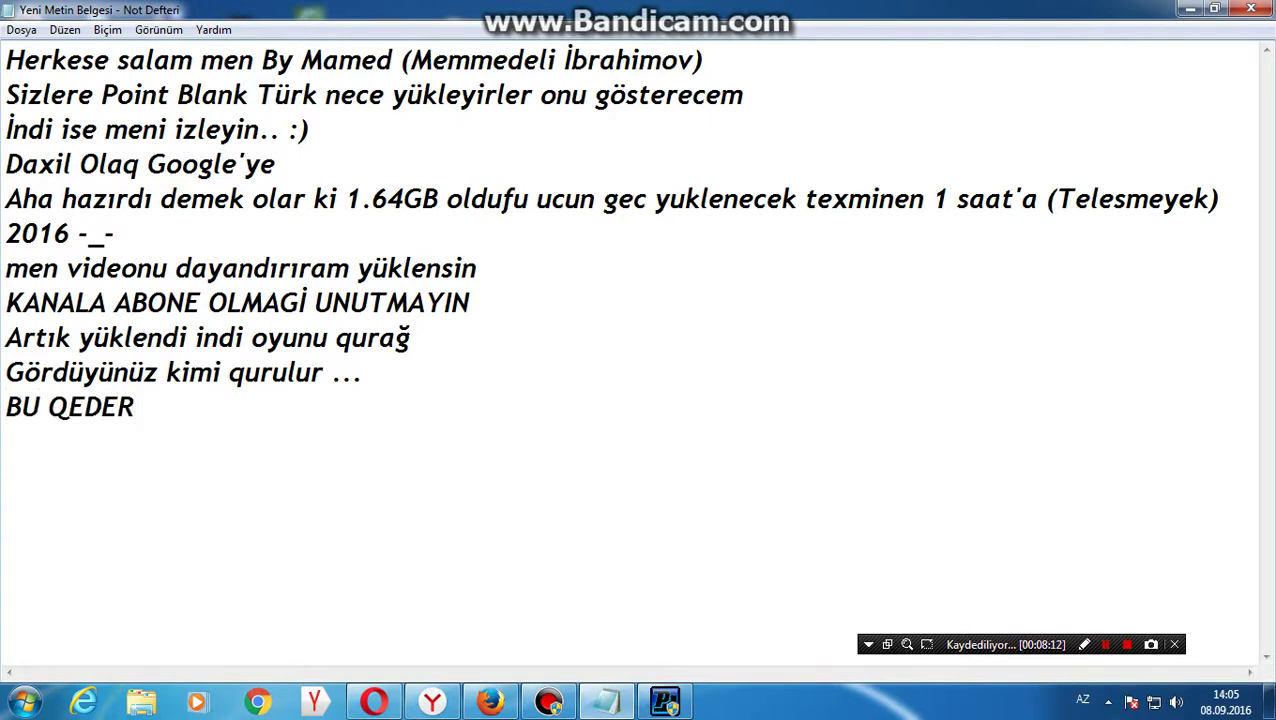
{"action": "type", "text": " GUNCELE"}
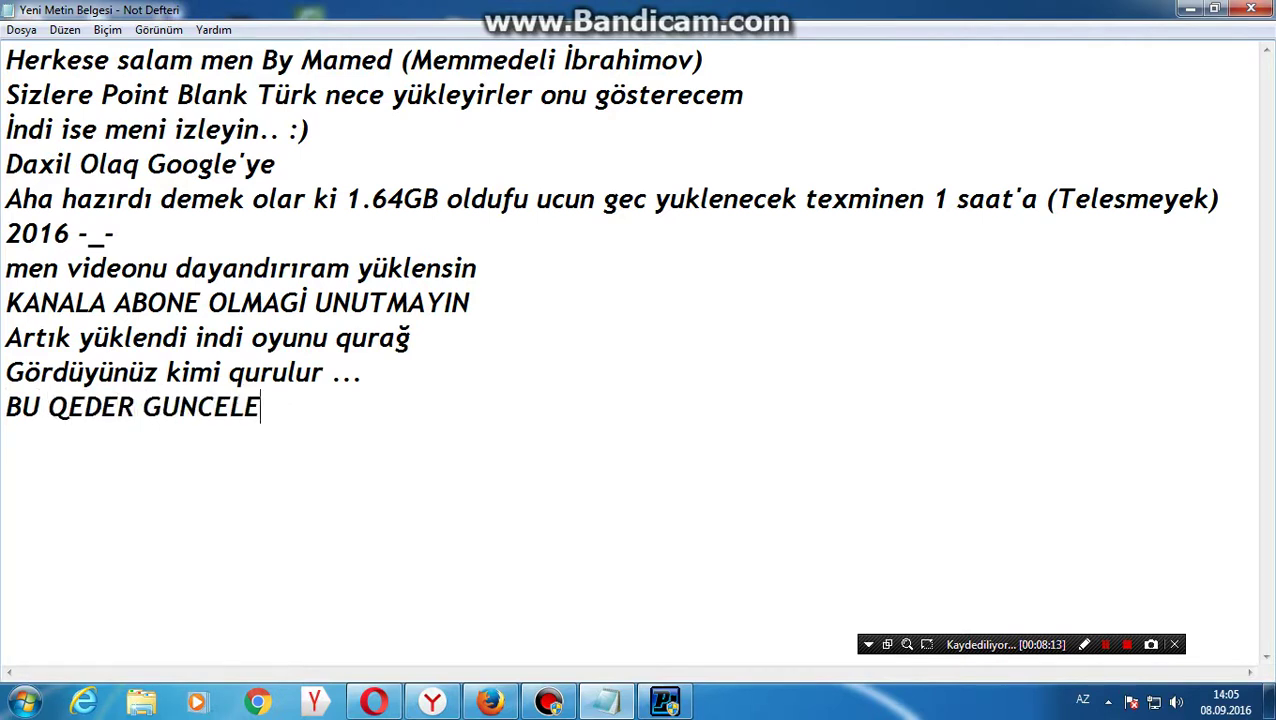
{"action": "type", "text": " EDİRİK SONRA "}
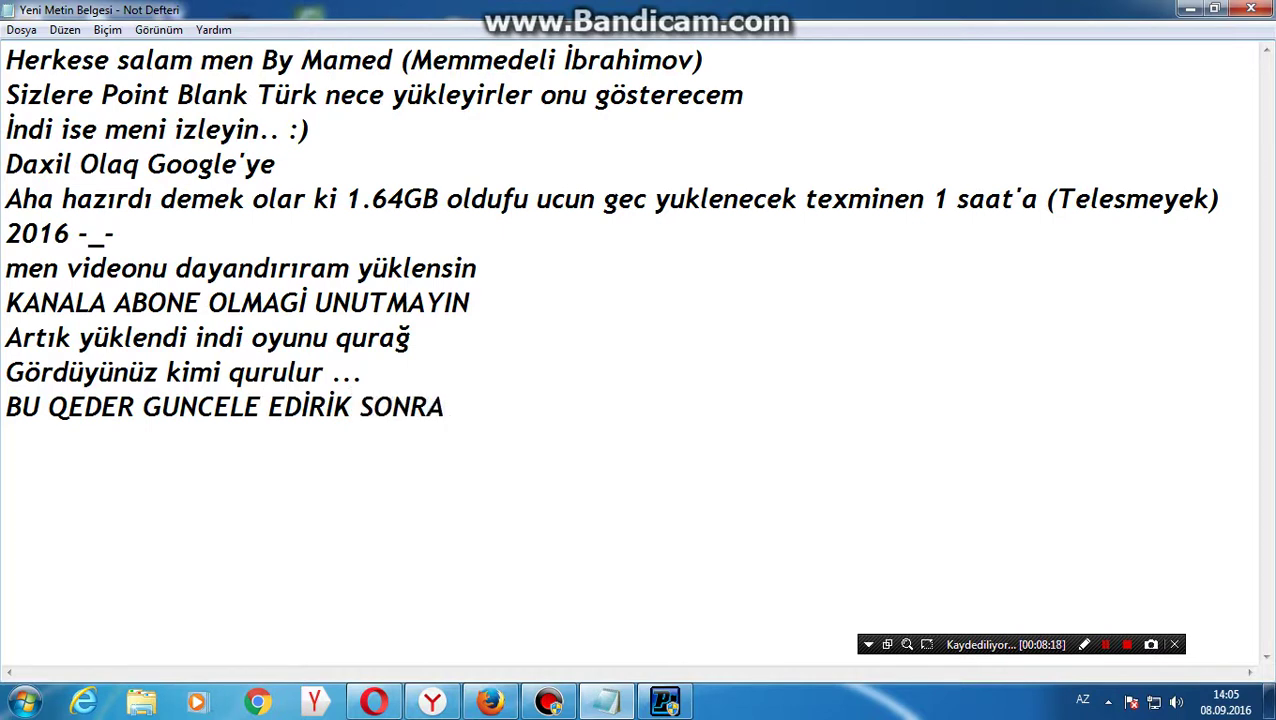
{"action": "type", "text": "baslat "}
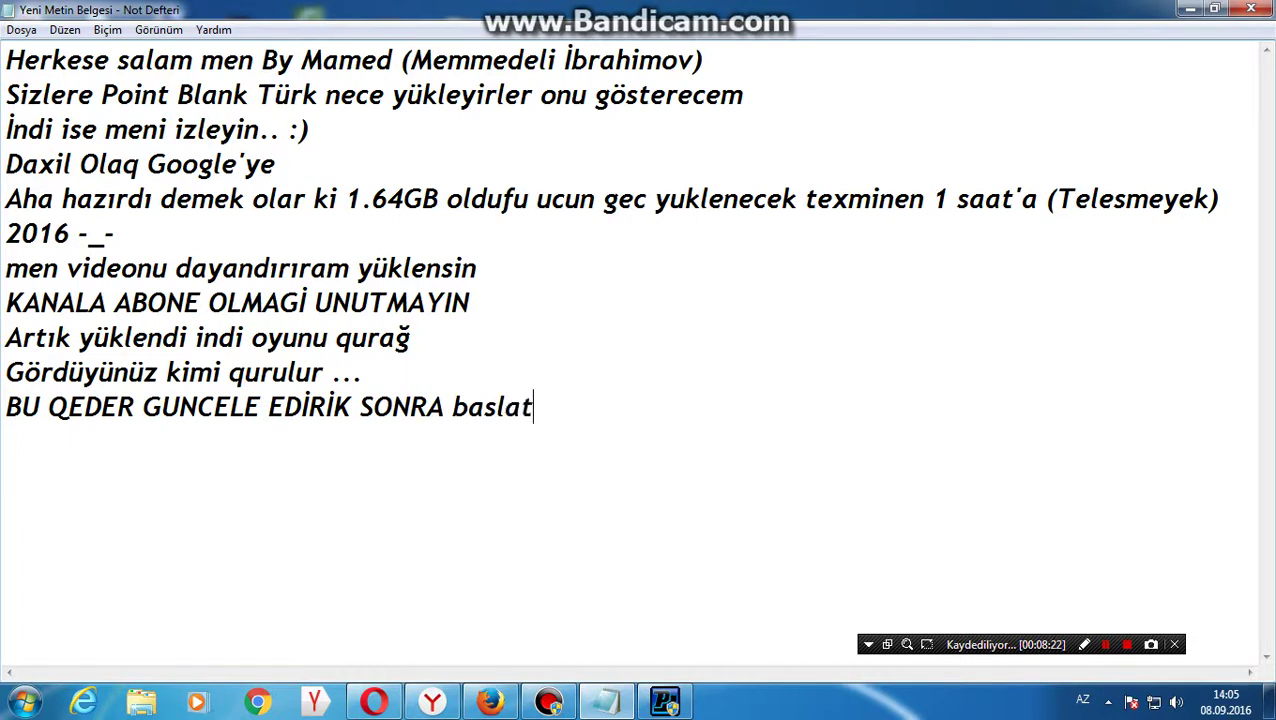
{"action": "type", "text": "GELİR O"}
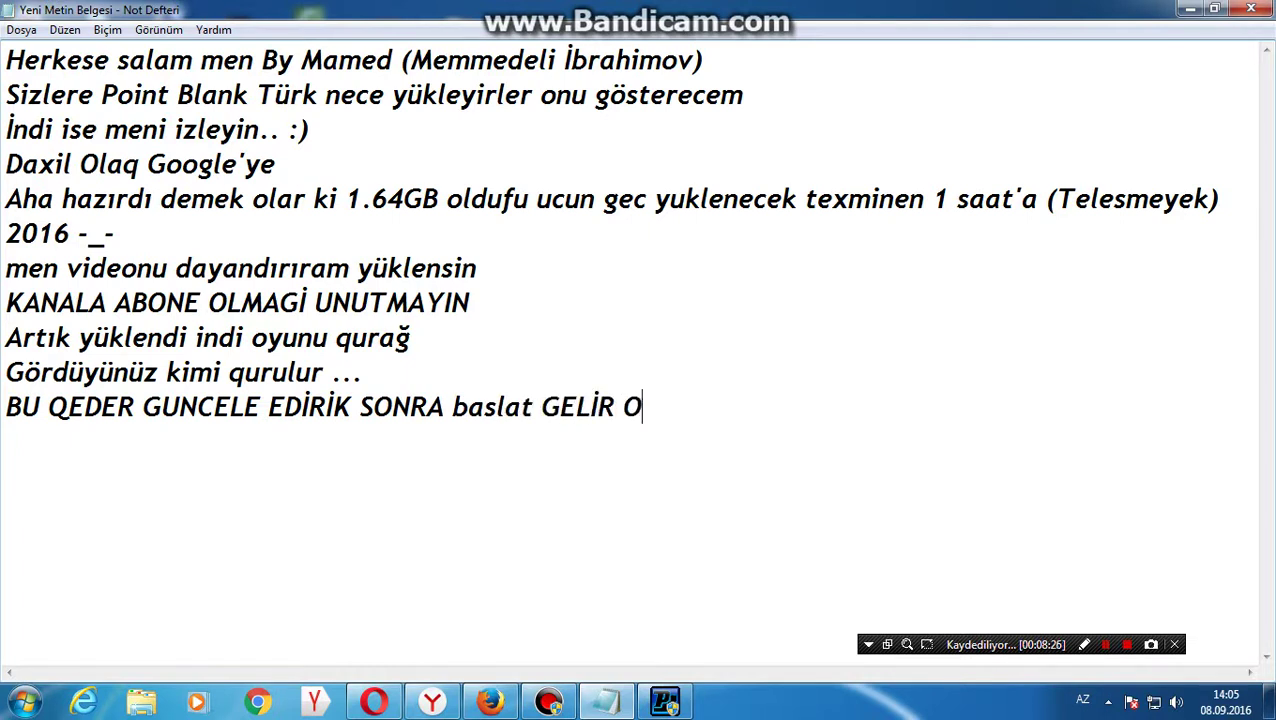
- Continue the last line of the note with "GELİR ONU BASIRIQ OYUN AÇILIR"
{"action": "type", "text": "NU BASİRİ"}
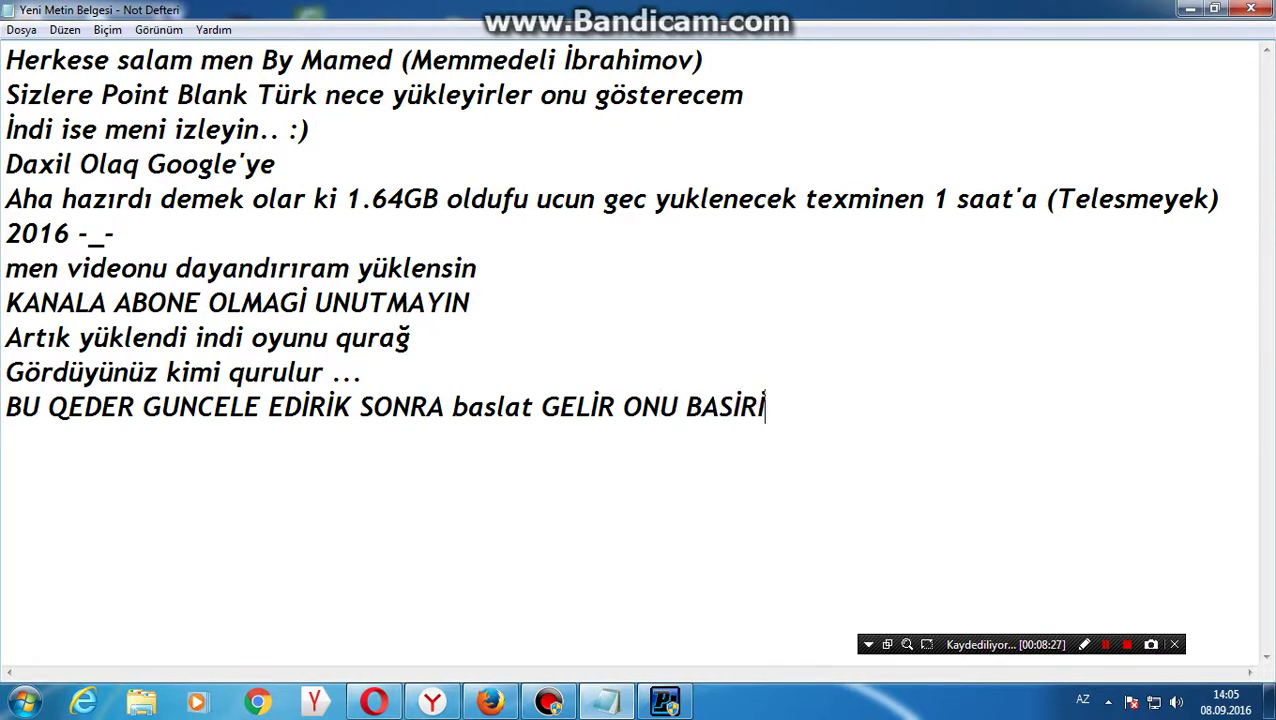
{"action": "key", "text": "BackSpace"}
{"action": "key", "text": "BackSpace"}
{"action": "key", "text": "BackSpace"}
{"action": "type", "text": "IRIQ OYU"}
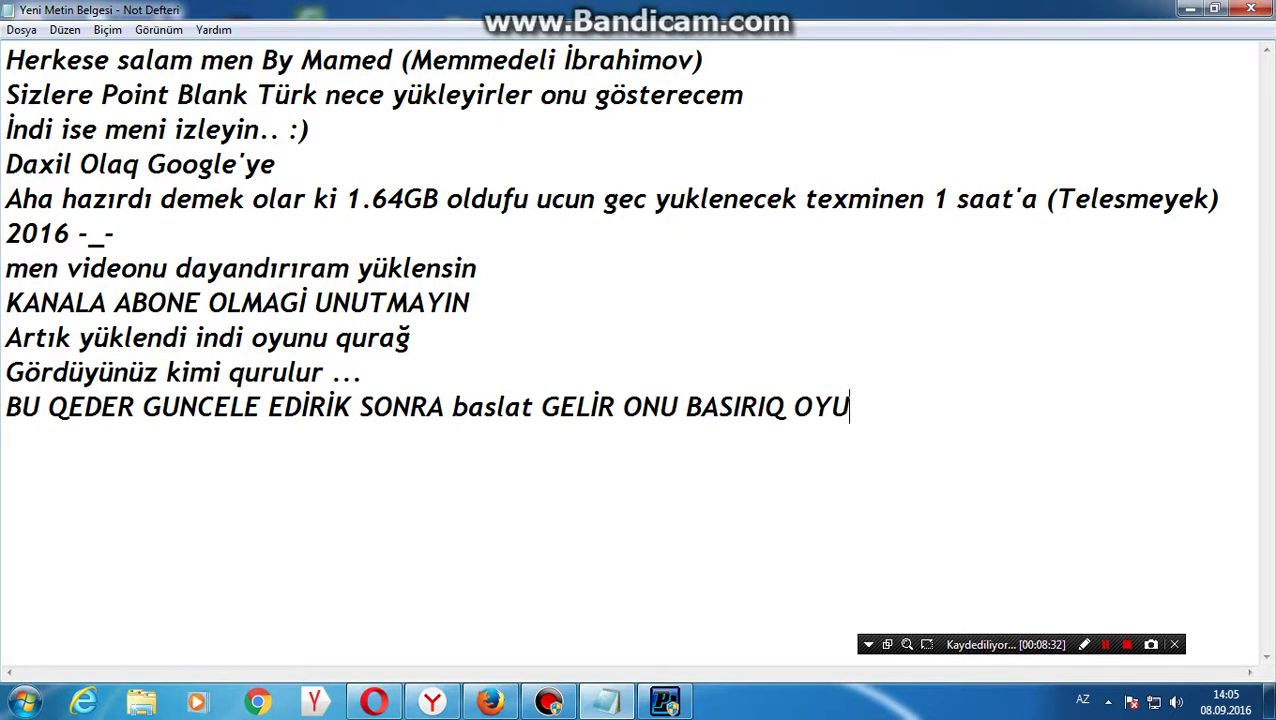
{"action": "type", "text": "N AŞ"}
{"action": "key", "text": "BackSpace"}
{"action": "type", "text": "Ç"}
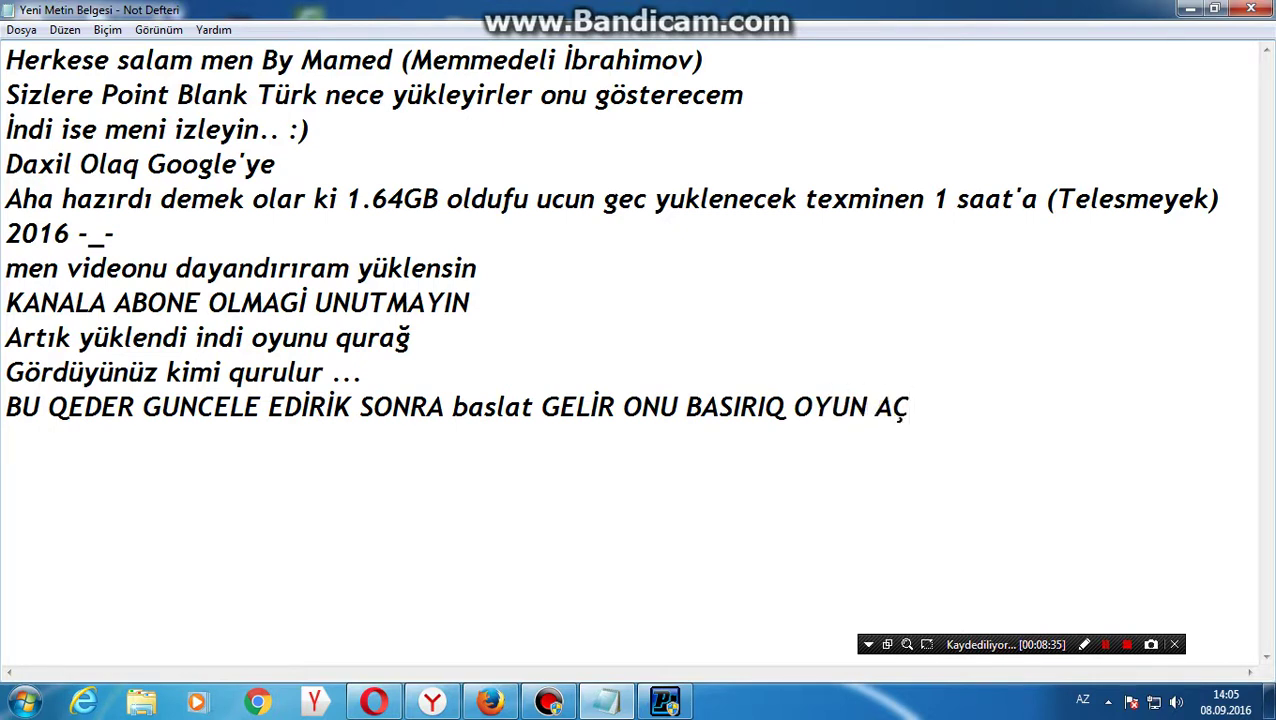
{"action": "type", "text": "ILIR"}
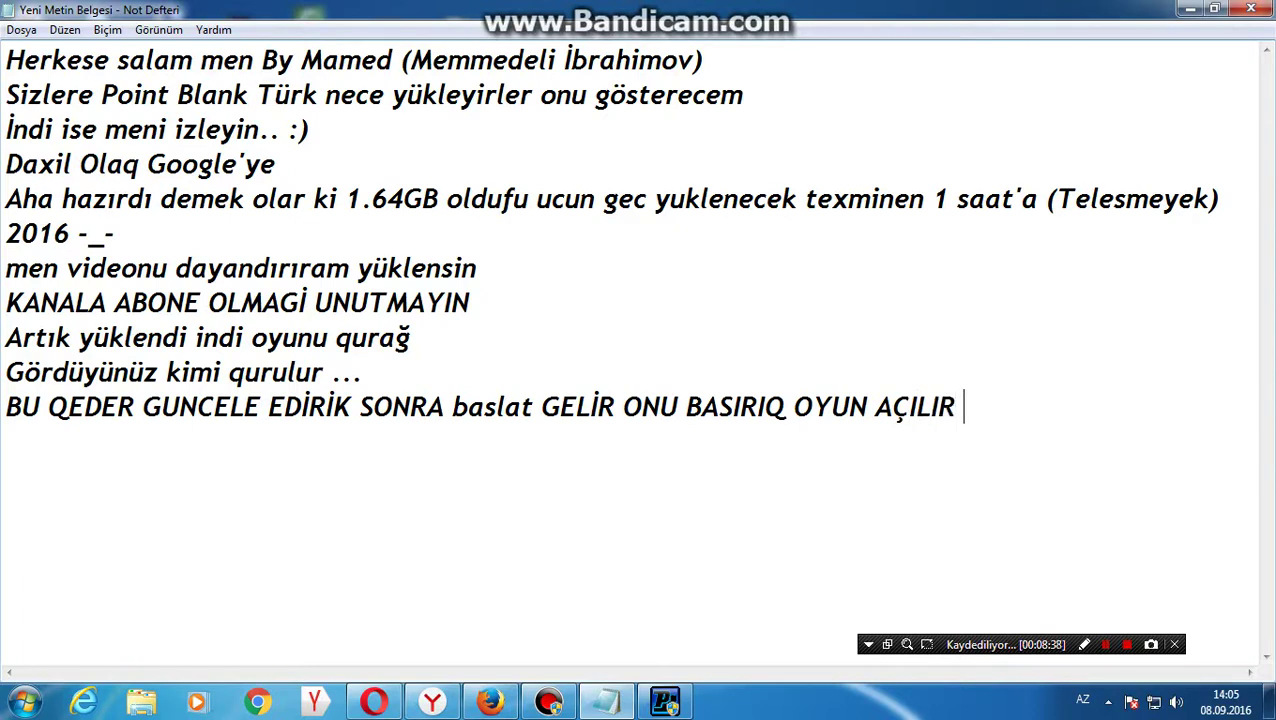